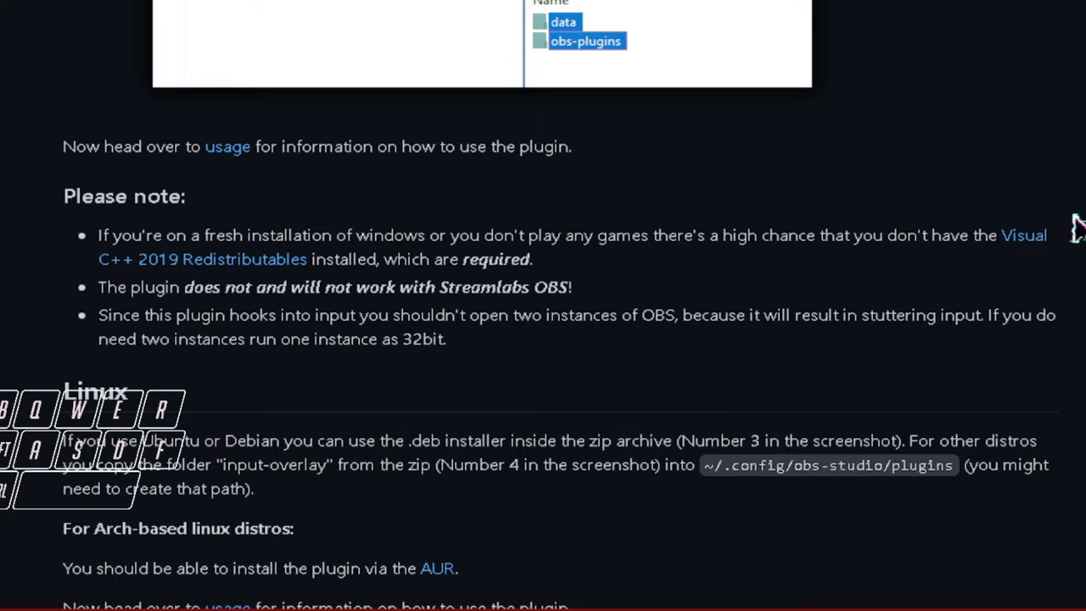
# Step: Read the plugin's Windows installation notes and look through the input-overlay releases page for the available versions
pyautogui.moveTo(1013, 235); pyautogui.dragTo(312, 274)
pyautogui.scroll(-2, 789, 348)
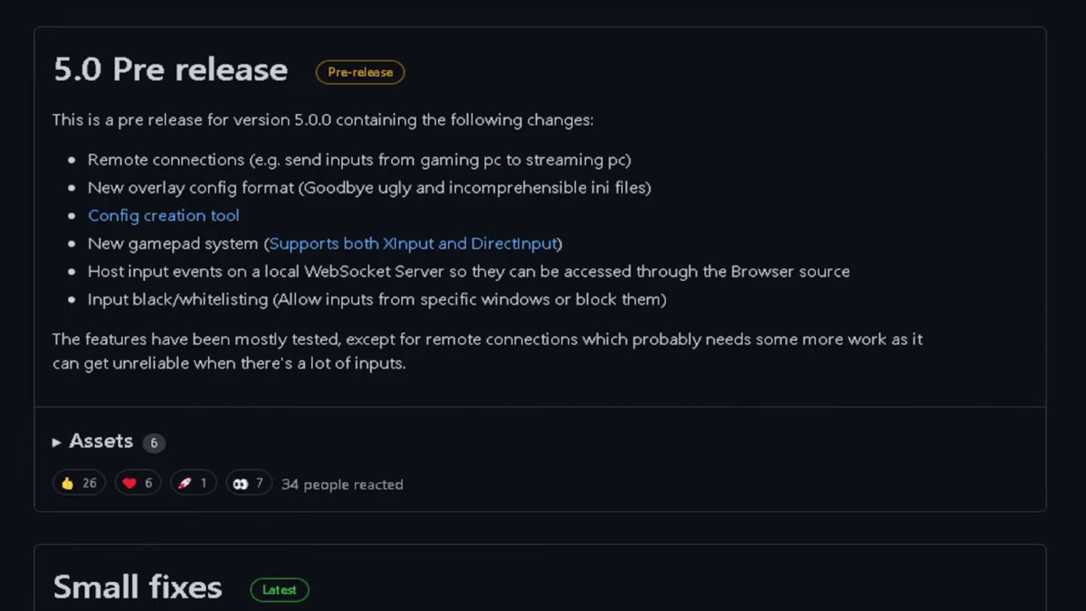
pyautogui.scroll(-2, 543, 305)
pyautogui.scroll(4, 543, 305)
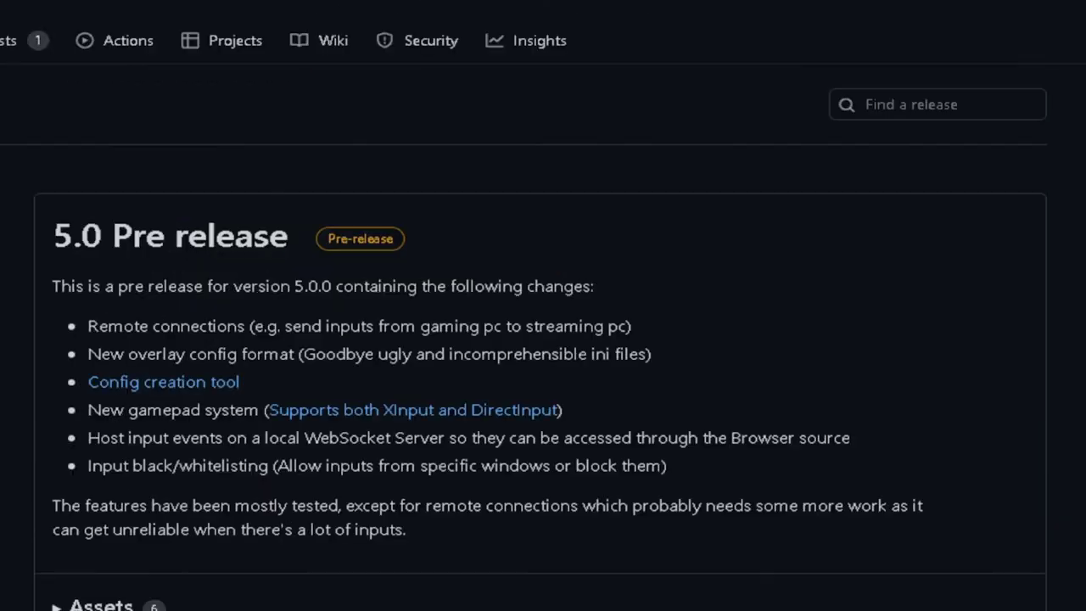
pyautogui.scroll(-15, 543, 305)
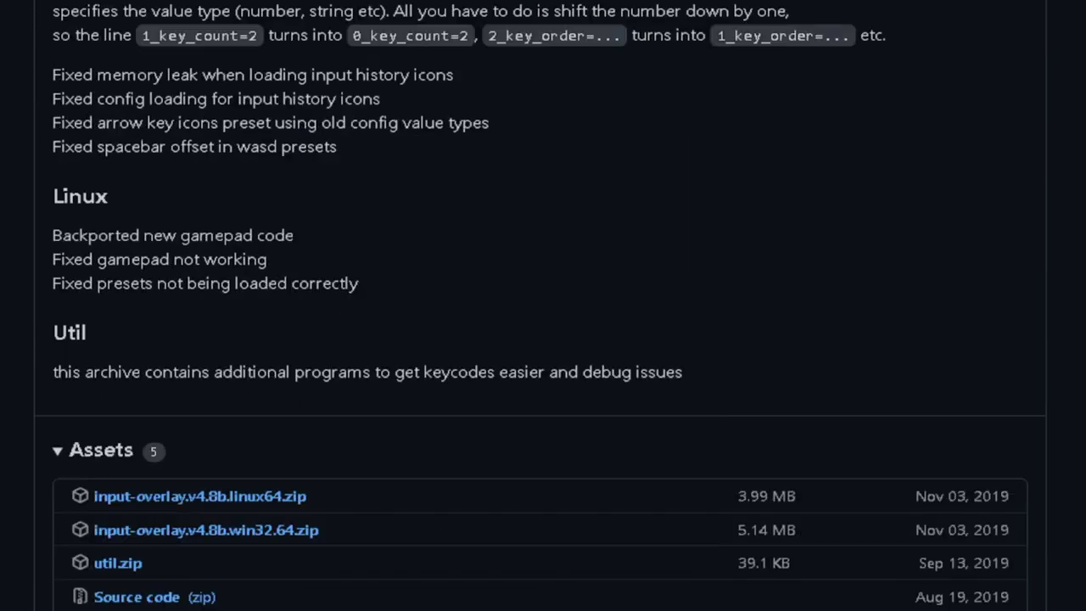
pyautogui.scroll(-4, 543, 305)
pyautogui.scroll(-2, 543, 305)
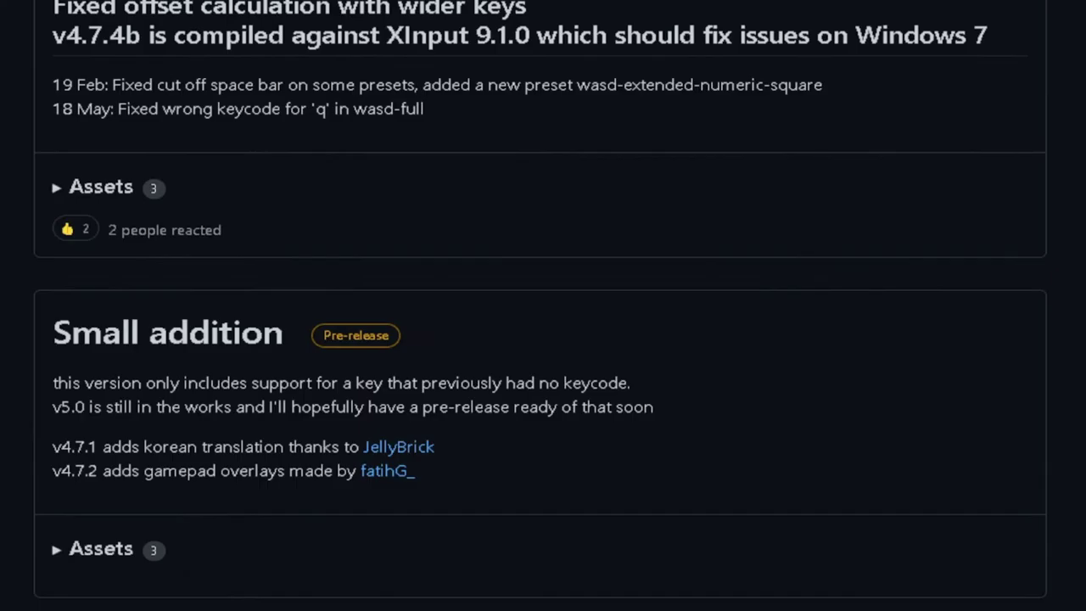
pyautogui.scroll(20, 543, 305)
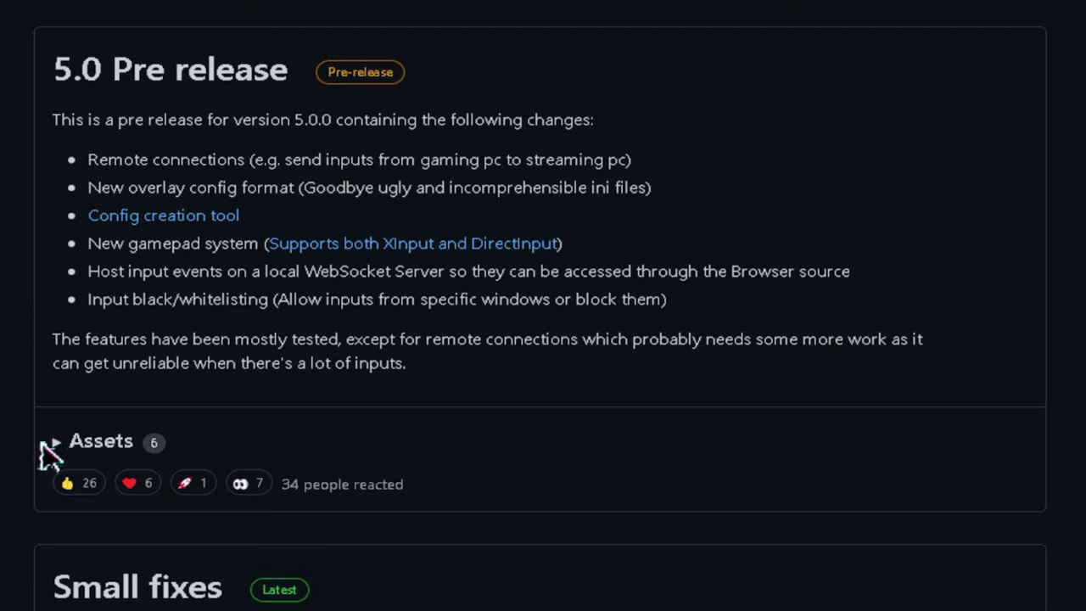
# Step: Expand the assets of the 5.0 Pre release and download input-overlay.v5.0.0rc1.installer.windows.exe
pyautogui.click(64, 445)
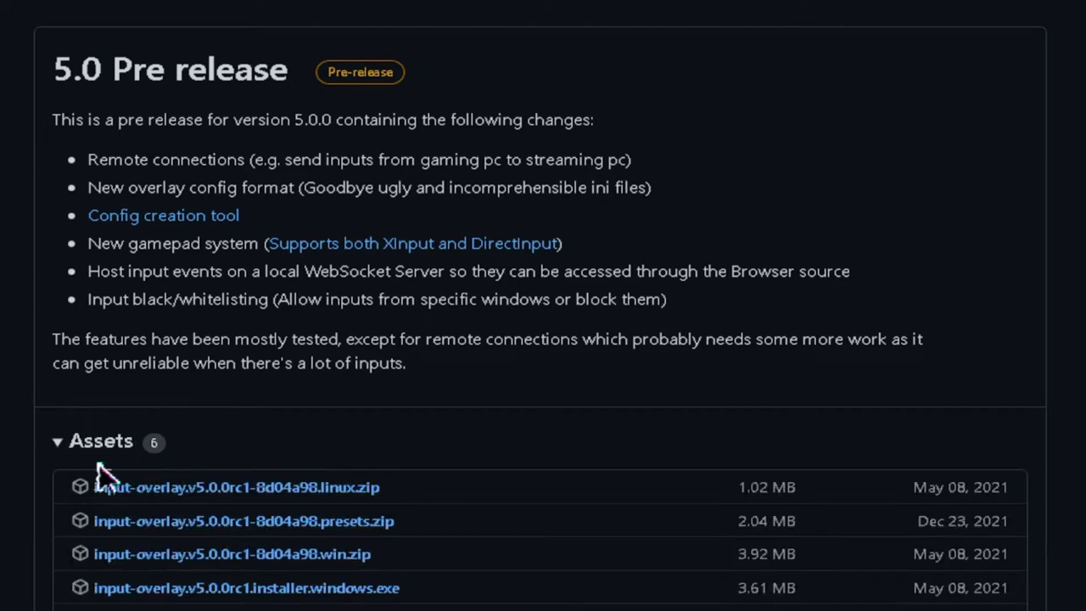
pyautogui.scroll(-2, 556, 365)
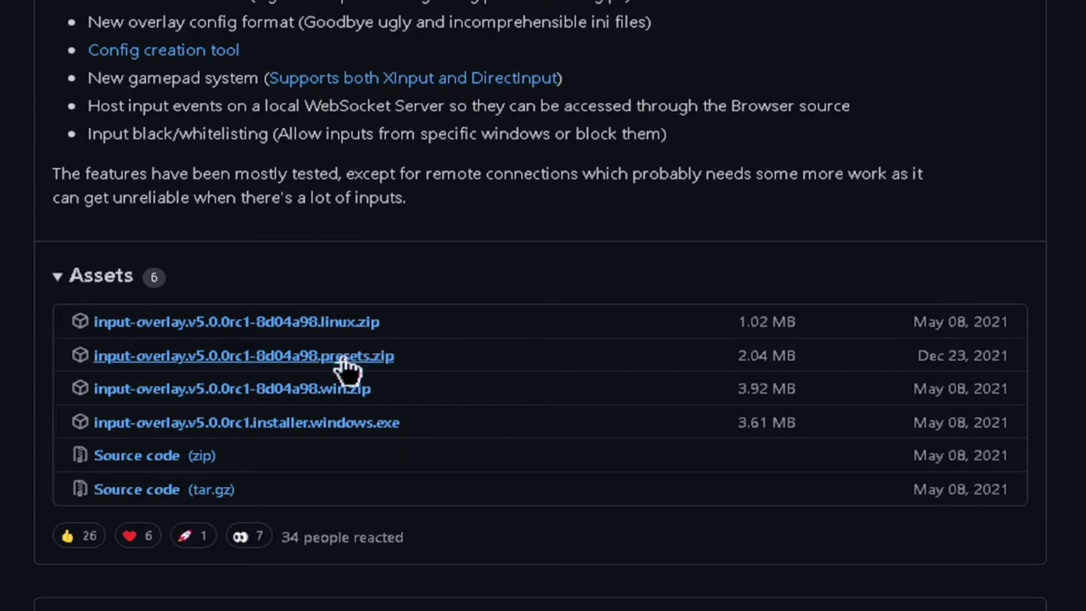
pyautogui.click(335, 429)
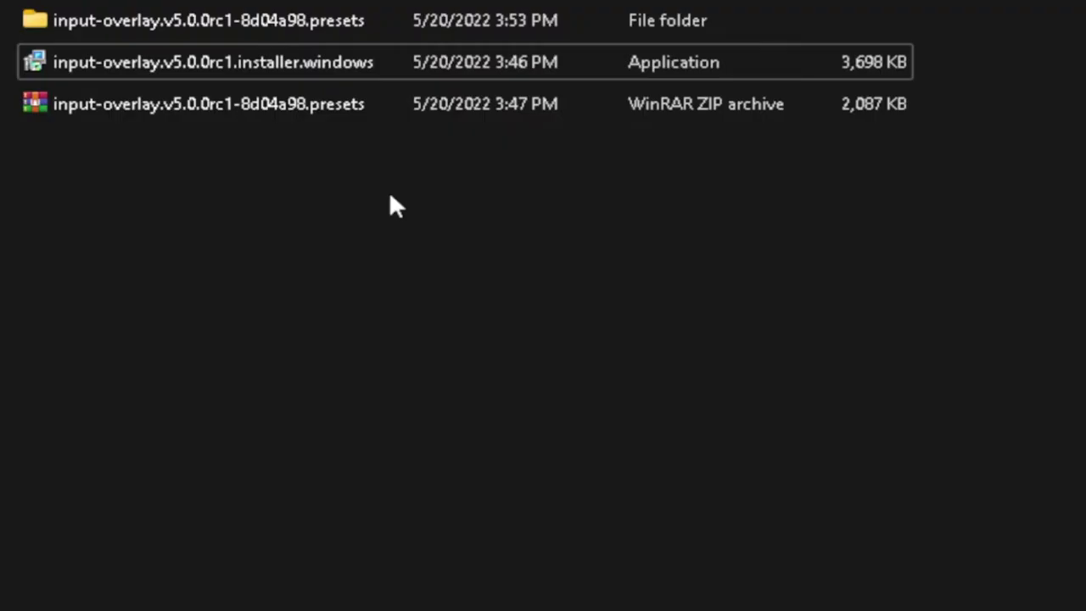
# Step: Look over the downloaded installer and presets archive, and view the preset folders inside the extracted input-overlay.v5.0.0rc1-8d04a98.presets folder
pyautogui.click(435, 70)
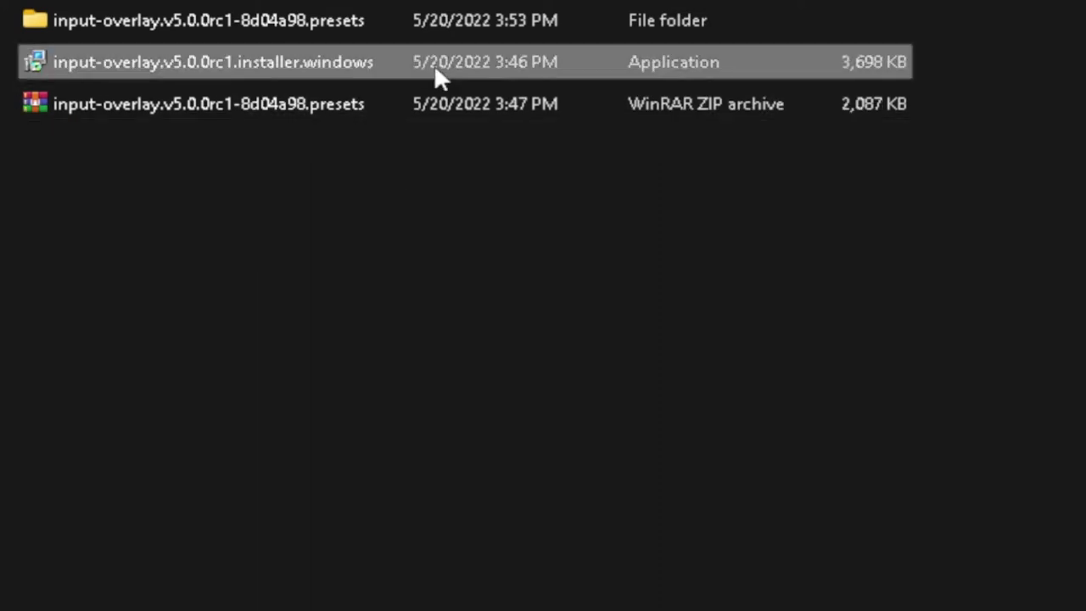
pyautogui.click(389, 105)
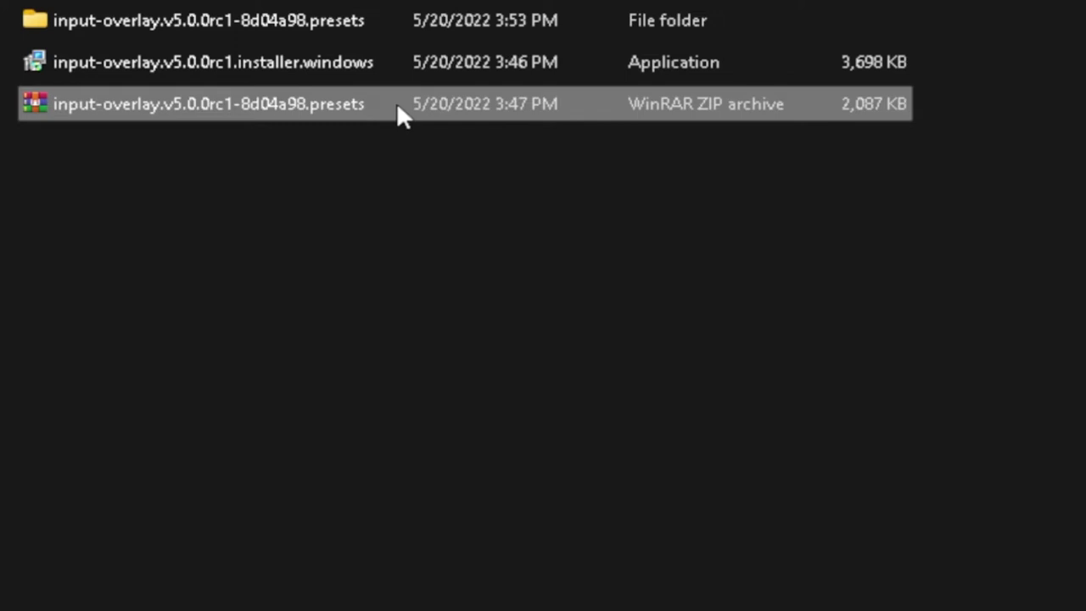
pyautogui.rightClick(397, 105)
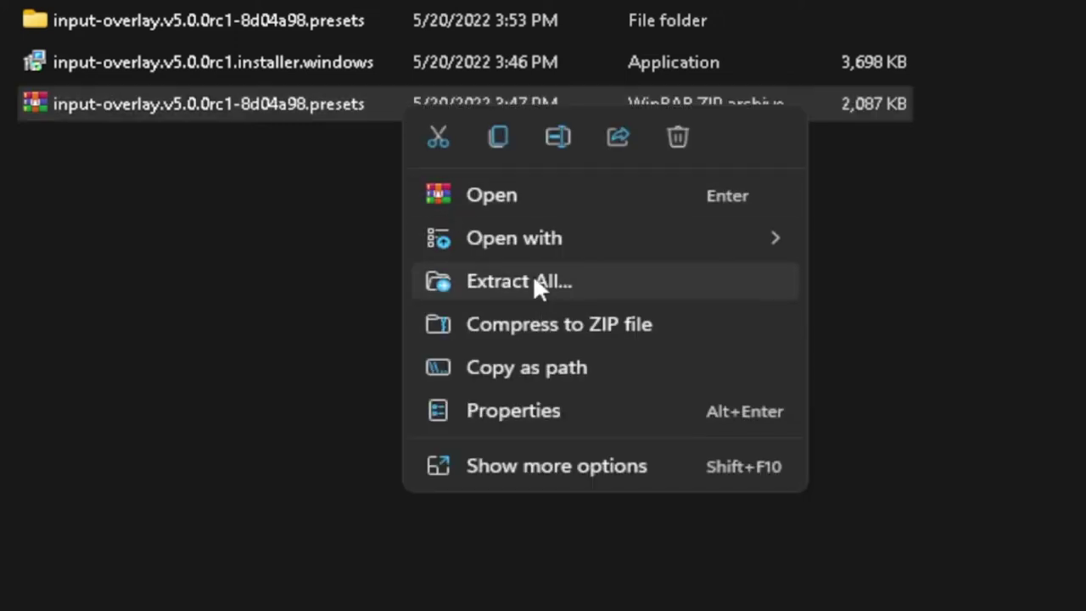
pyautogui.click(255, 288)
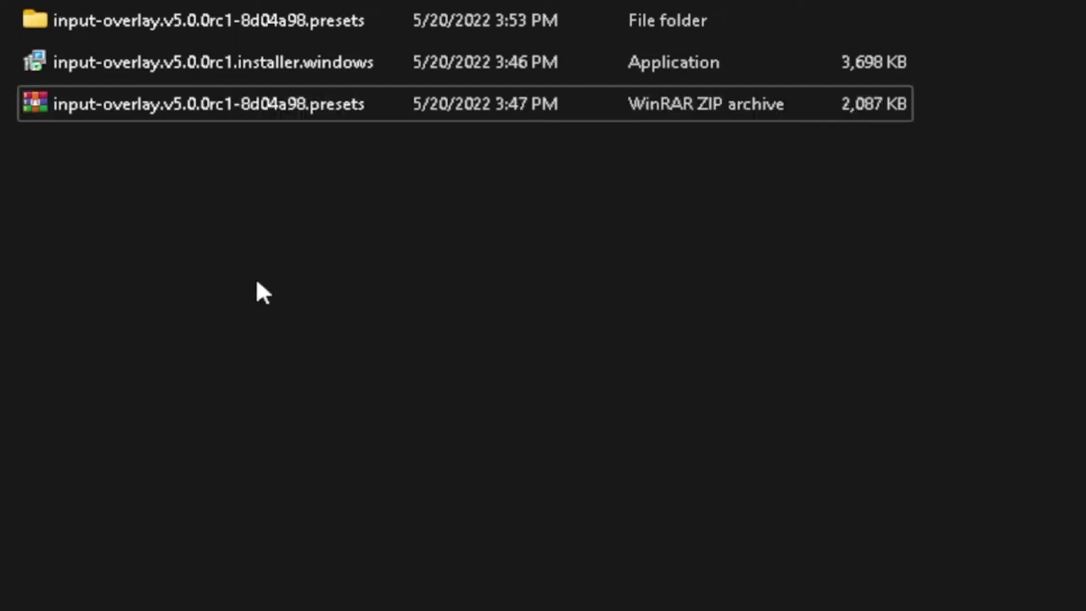
pyautogui.doubleClick(393, 18)
pyautogui.moveTo(348, 310); pyautogui.dragTo(337, 33)
pyautogui.click(506, 380)
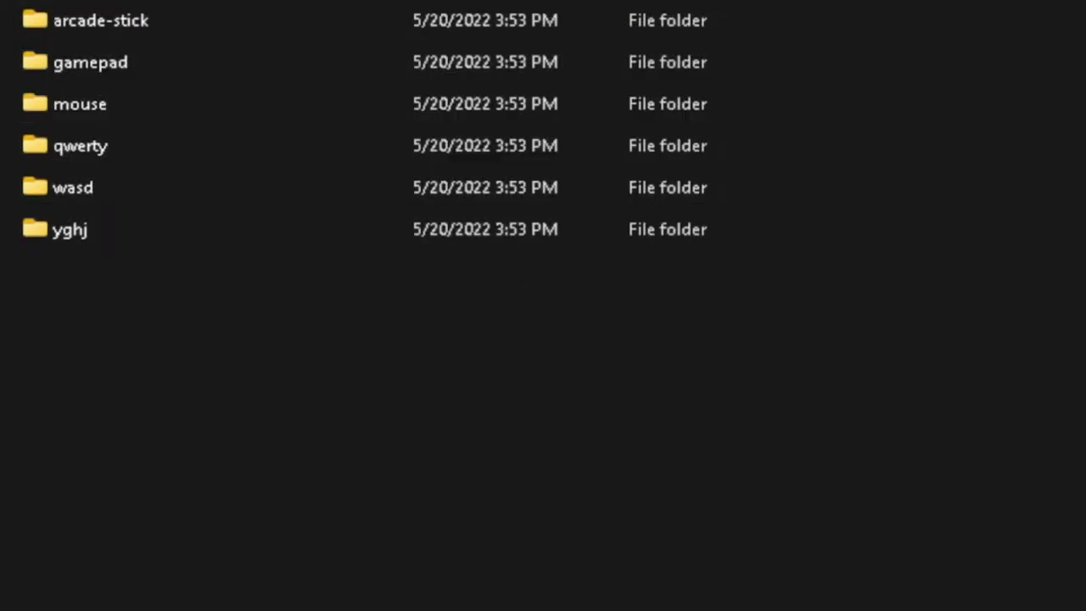
pyautogui.hotkey('alt', 'Left')
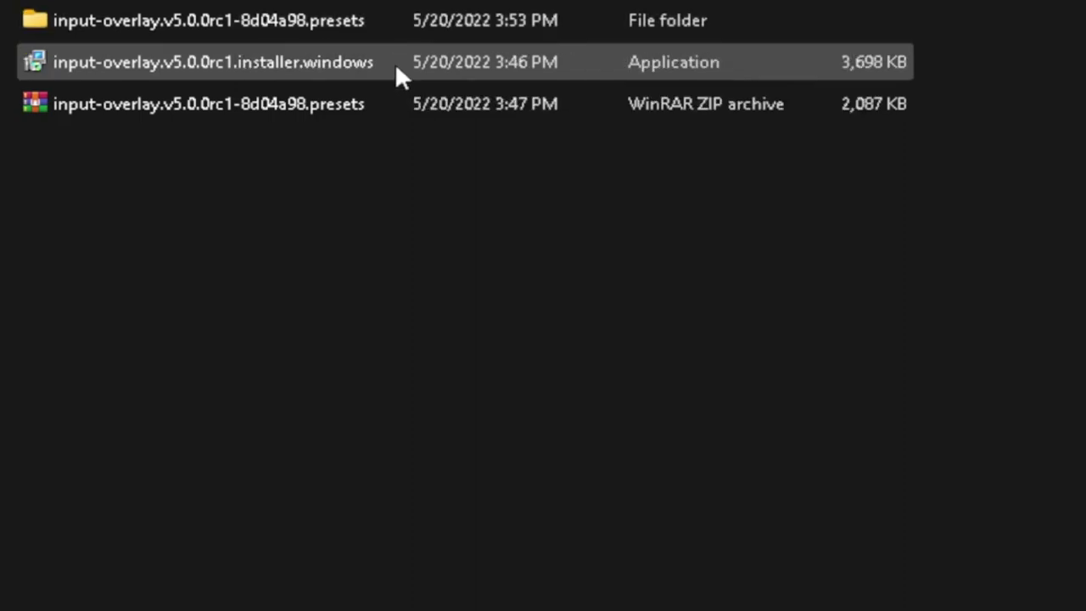
# Step: Run the input-overlay version 5.0.0 installer, continue past the license, start the installation and close the wizard
pyautogui.doubleClick(395, 62)
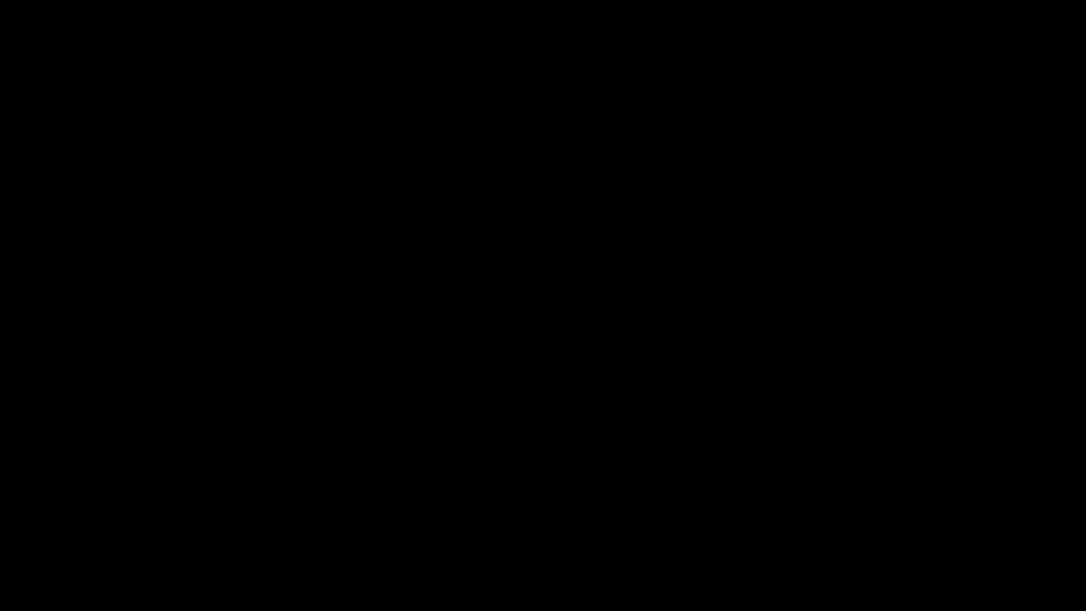
pyautogui.click(510, 458)
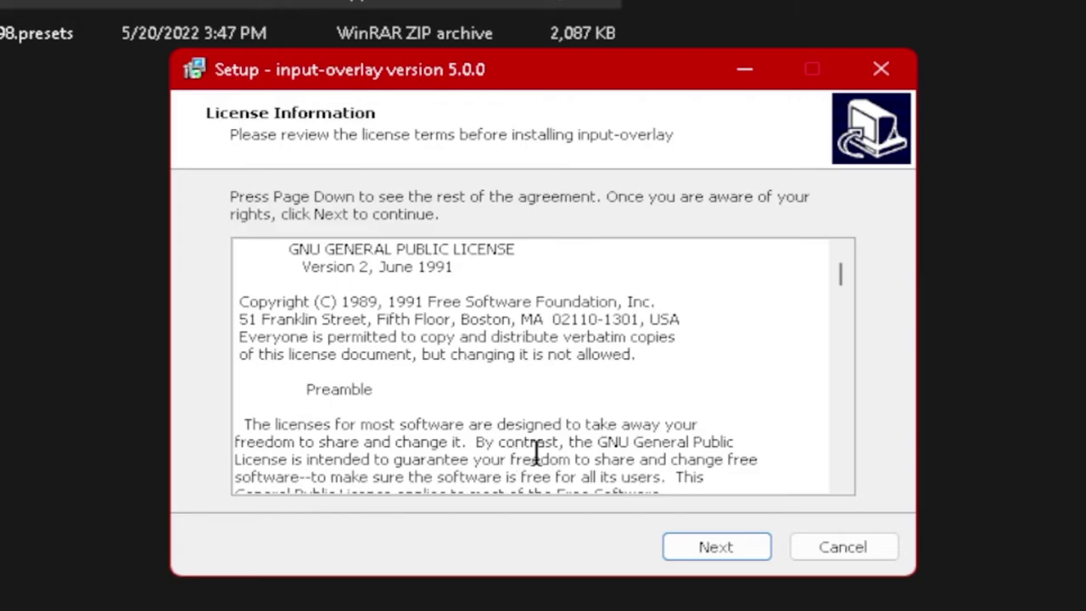
pyautogui.click(717, 553)
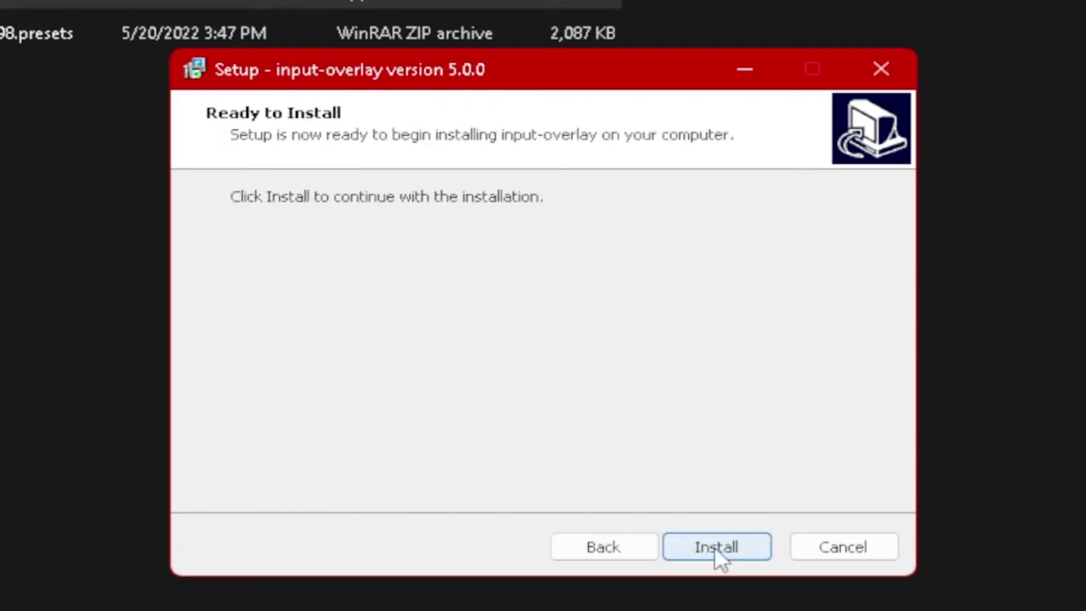
pyautogui.click(717, 547)
pyautogui.click(842, 547)
pyautogui.click(643, 466)
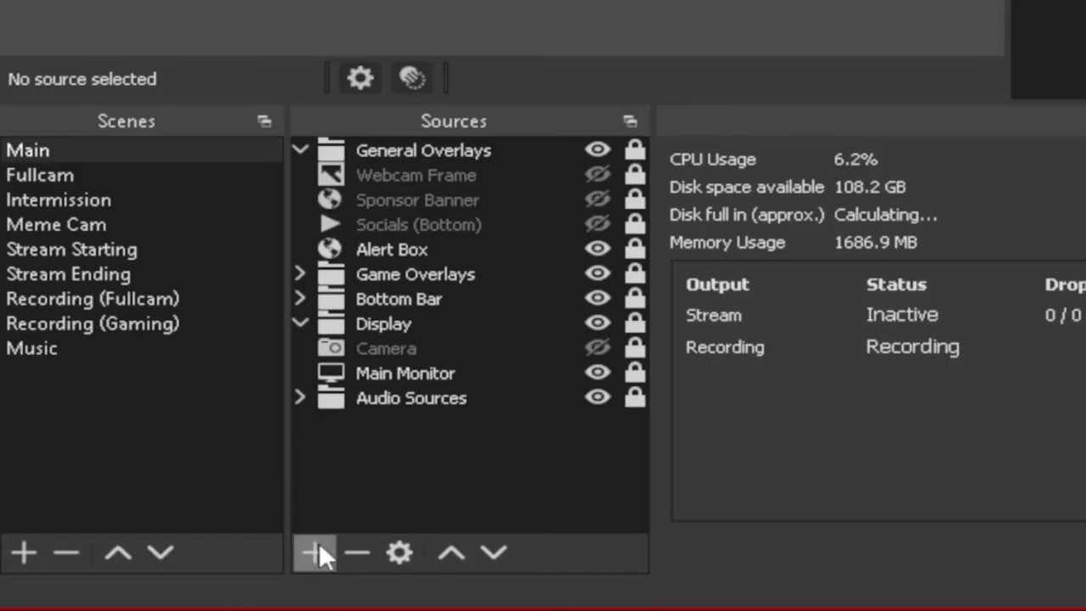
# Step: In OBS Studio, add a new Input Overlay source named KB2 to the Main scene
pyautogui.click(320, 548)
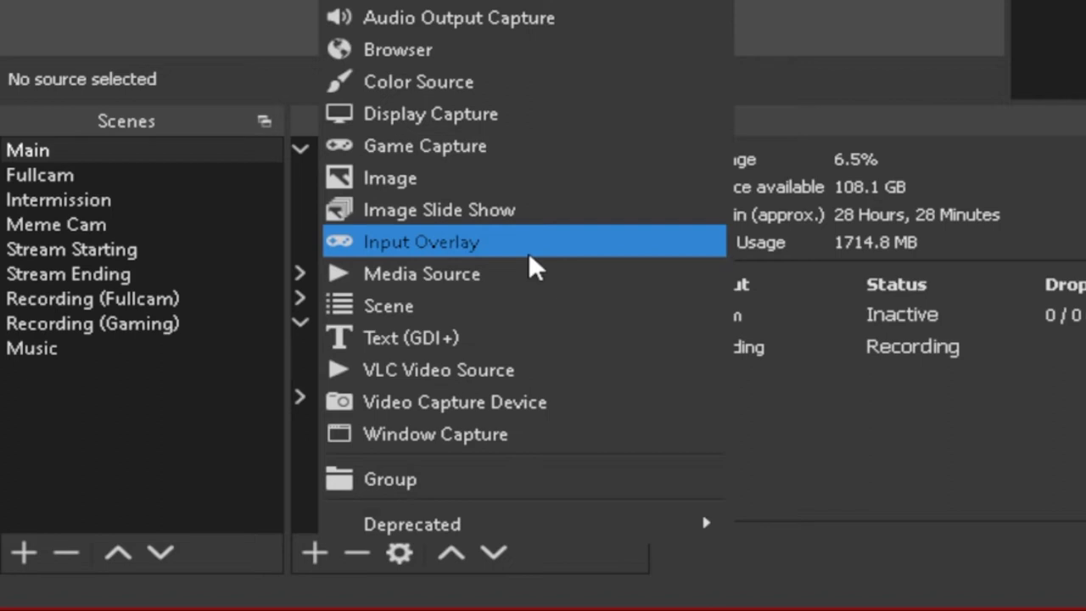
pyautogui.press('Escape')
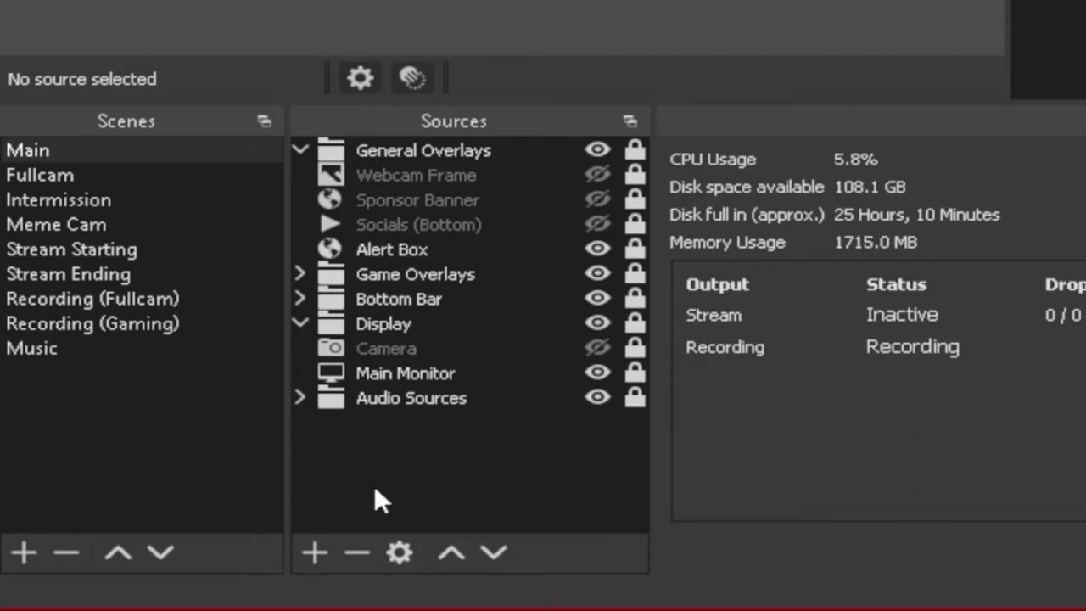
pyautogui.click(306, 562)
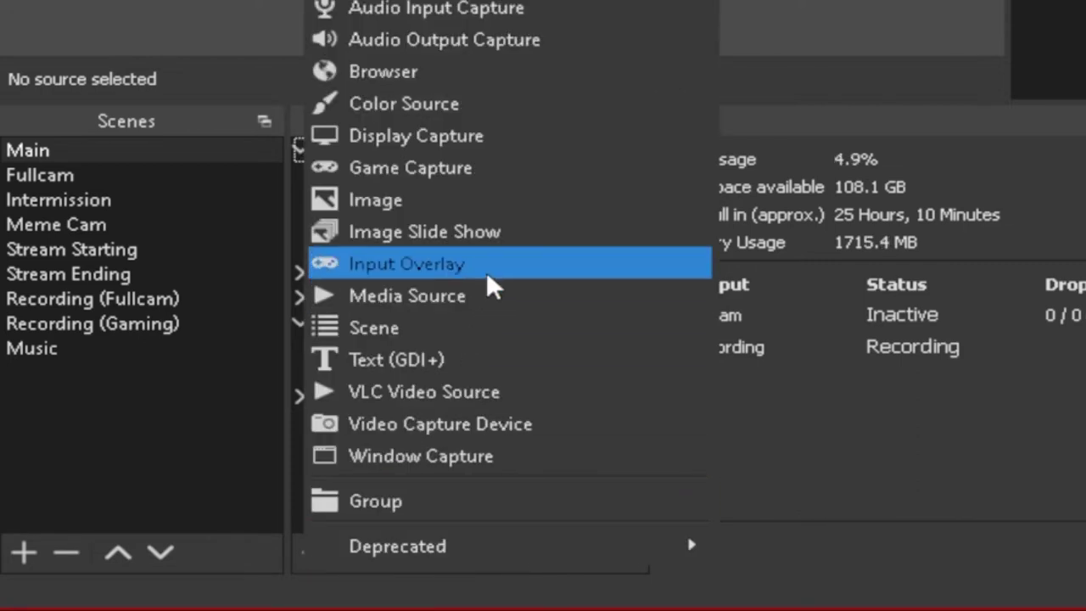
pyautogui.click(509, 267)
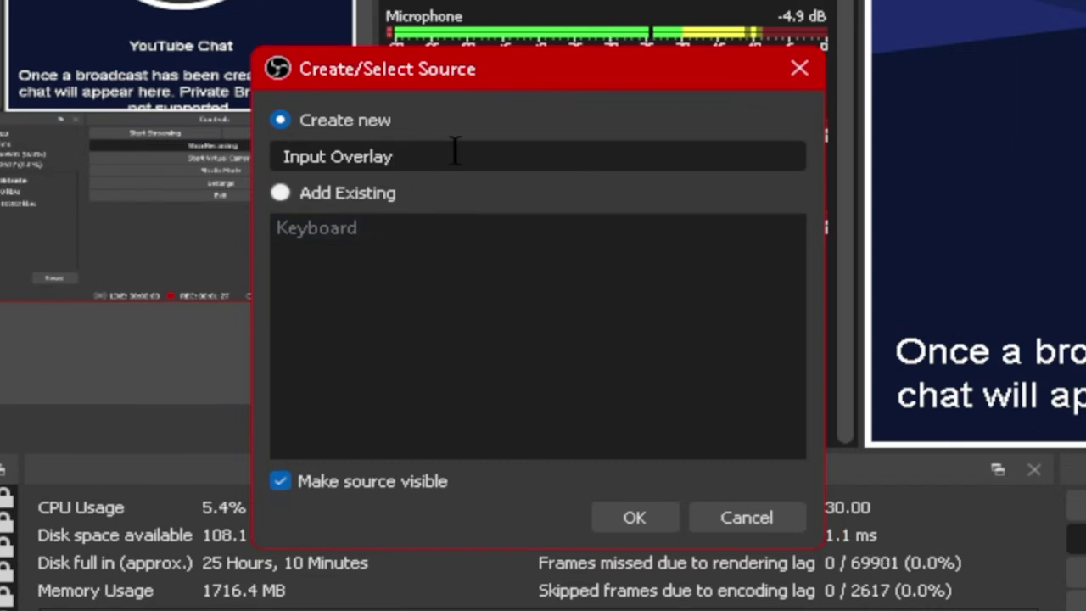
pyautogui.moveTo(453, 152); pyautogui.dragTo(224, 158)
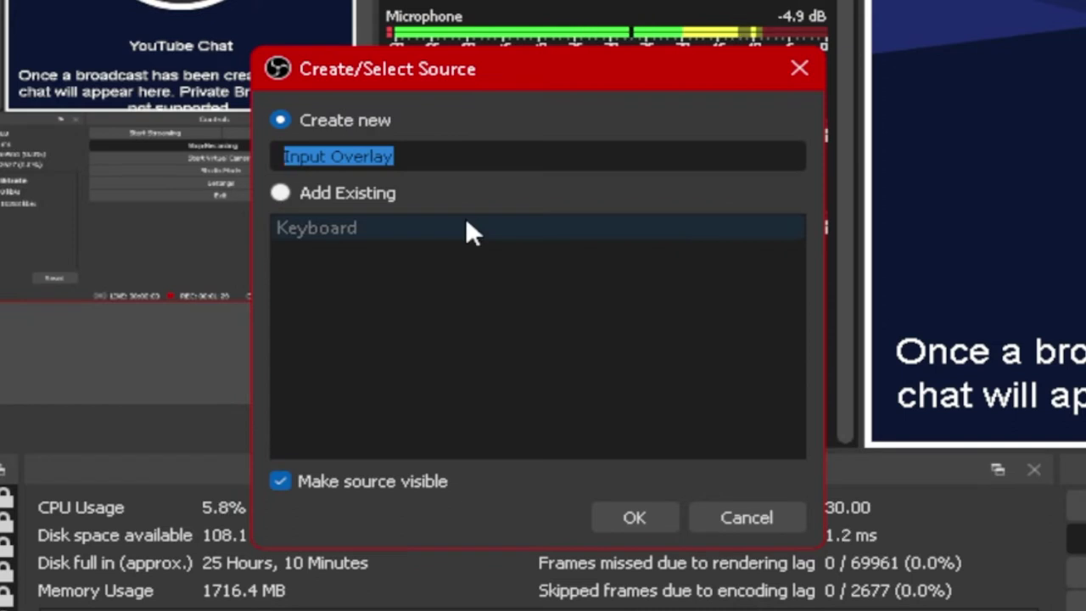
pyautogui.write('KB2')
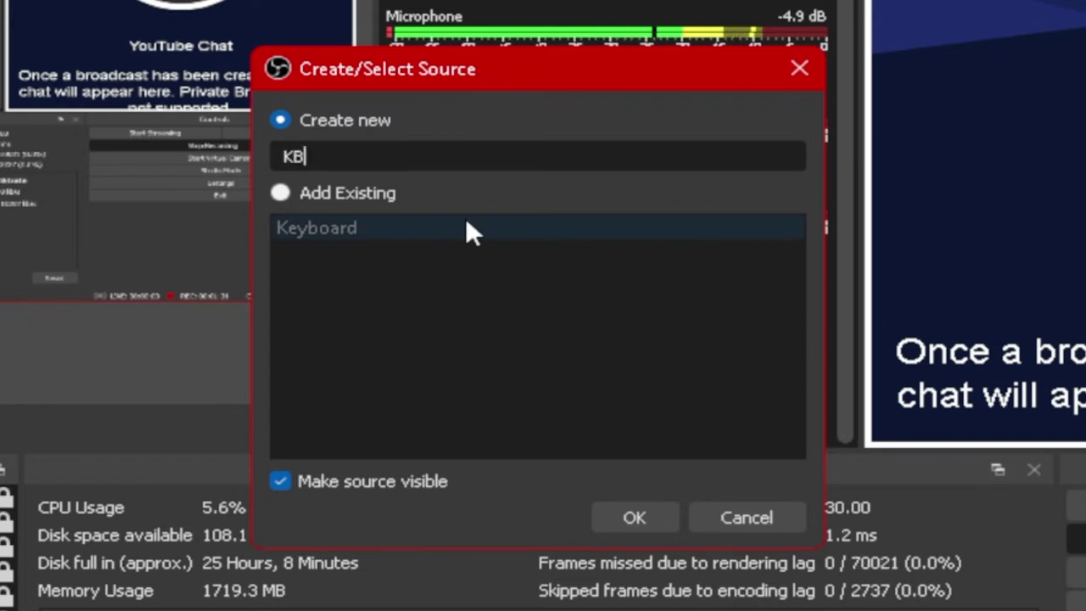
pyautogui.click(635, 518)
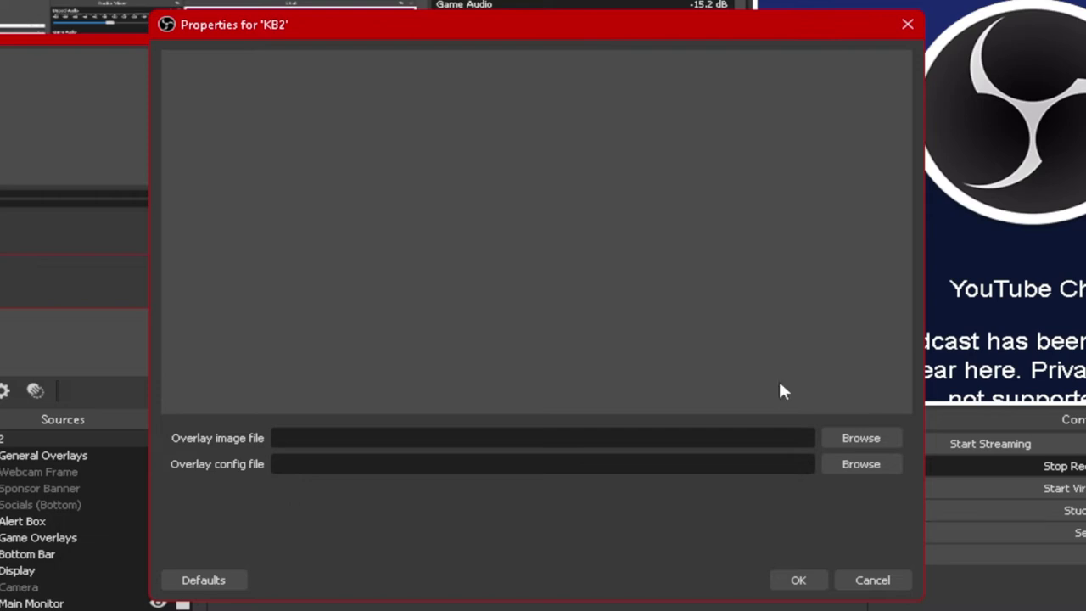
# Step: Set the overlay image file of KB2 to wasd.png from the wasd folder of the extracted presets
pyautogui.click(862, 438)
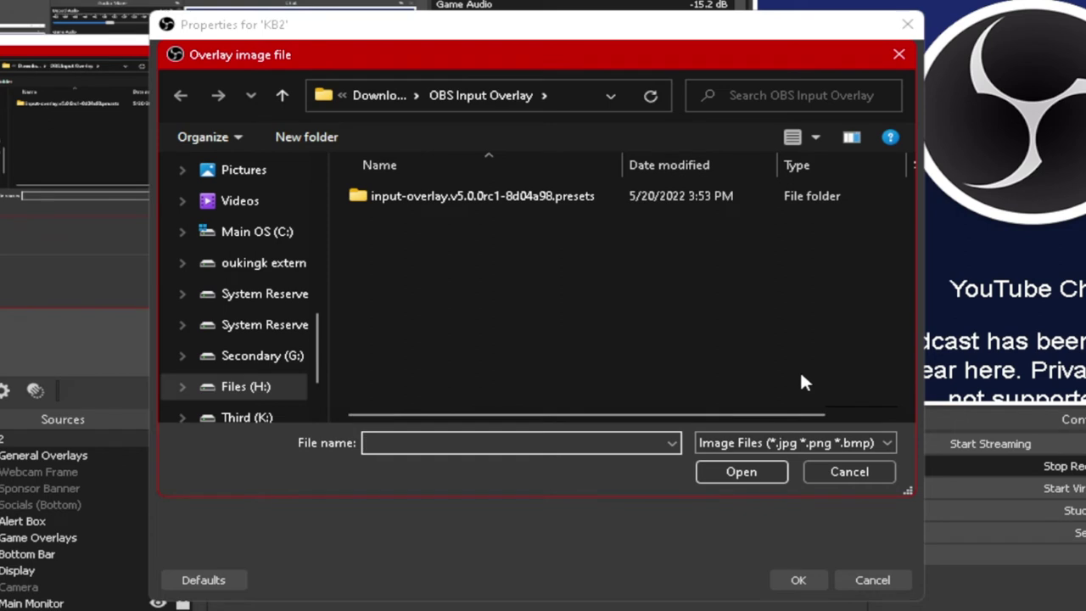
pyautogui.doubleClick(594, 196)
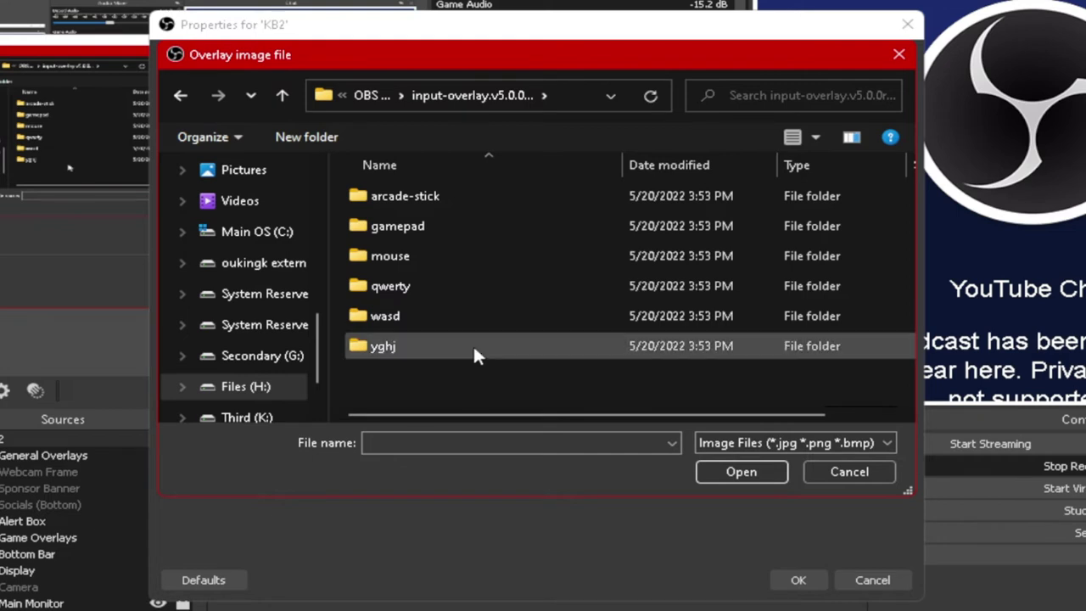
pyautogui.doubleClick(471, 312)
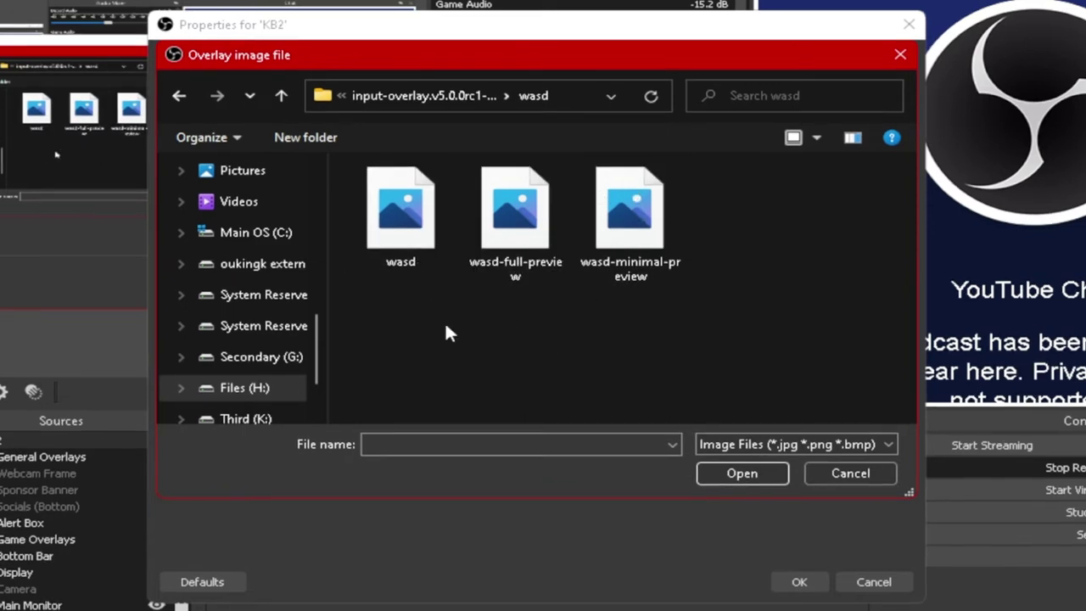
pyautogui.click(424, 95)
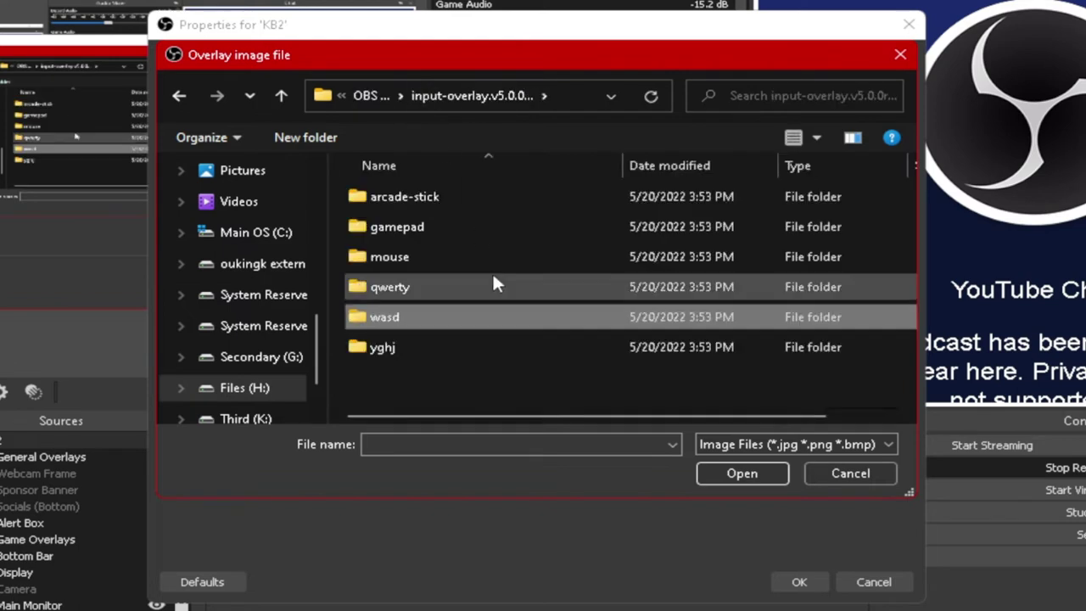
pyautogui.doubleClick(434, 315)
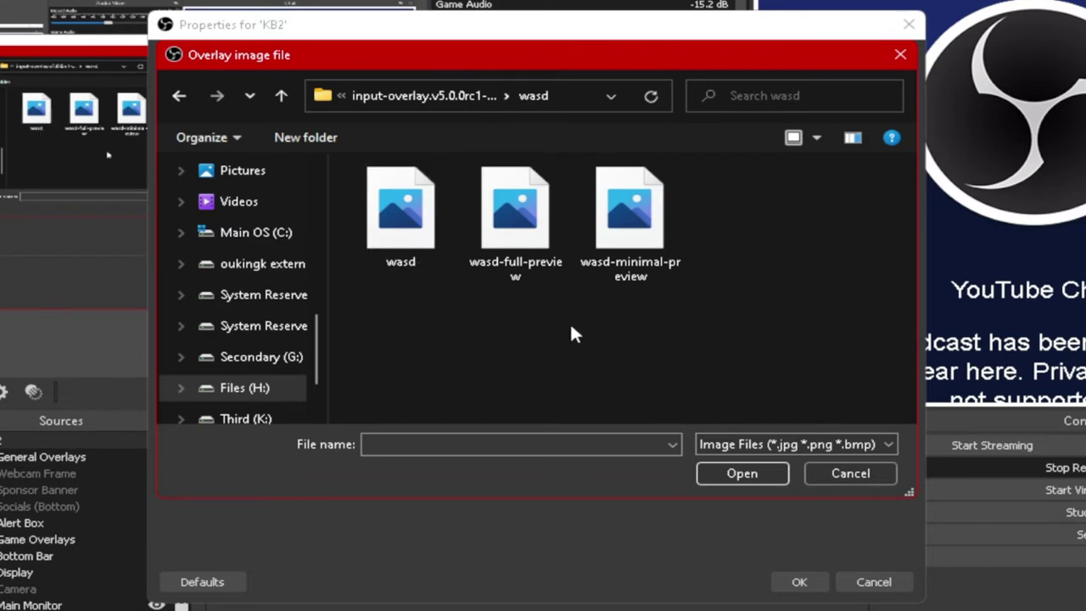
pyautogui.click(515, 216)
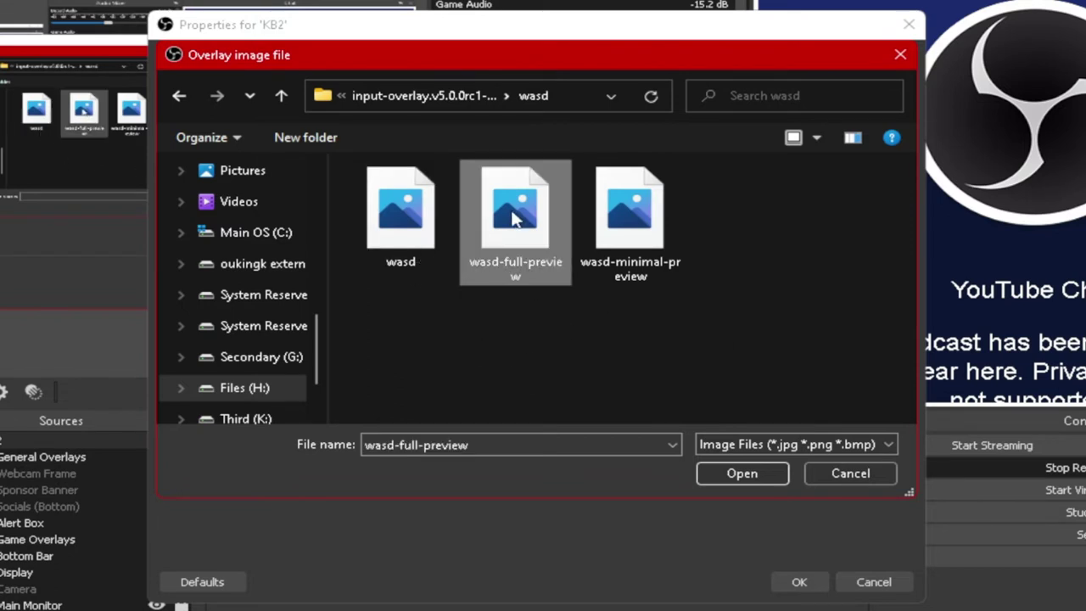
pyautogui.rightClick(517, 219)
pyautogui.press('Escape')
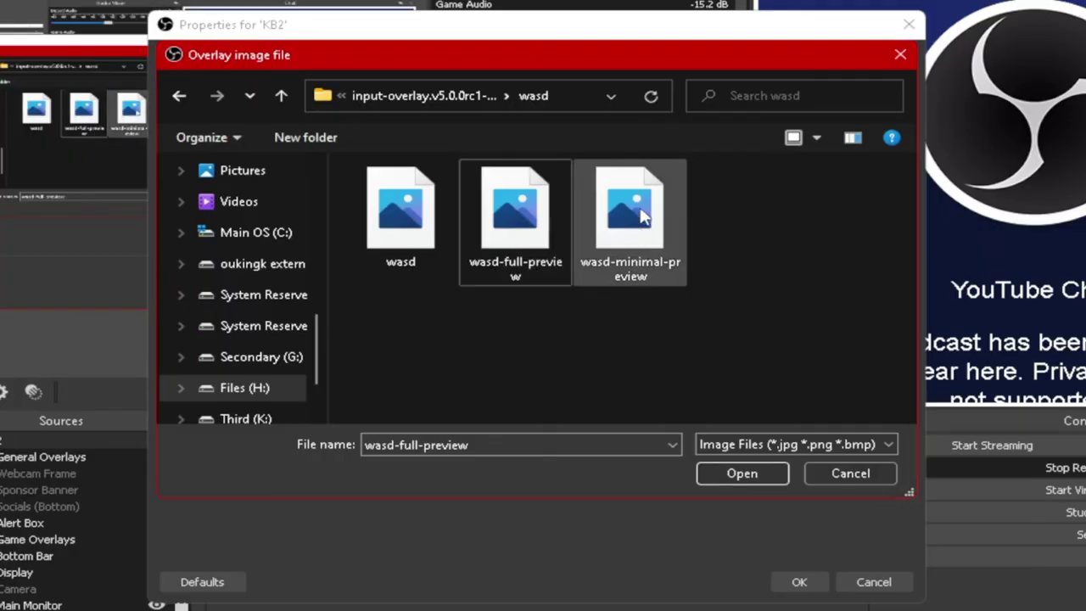
pyautogui.rightClick(643, 229)
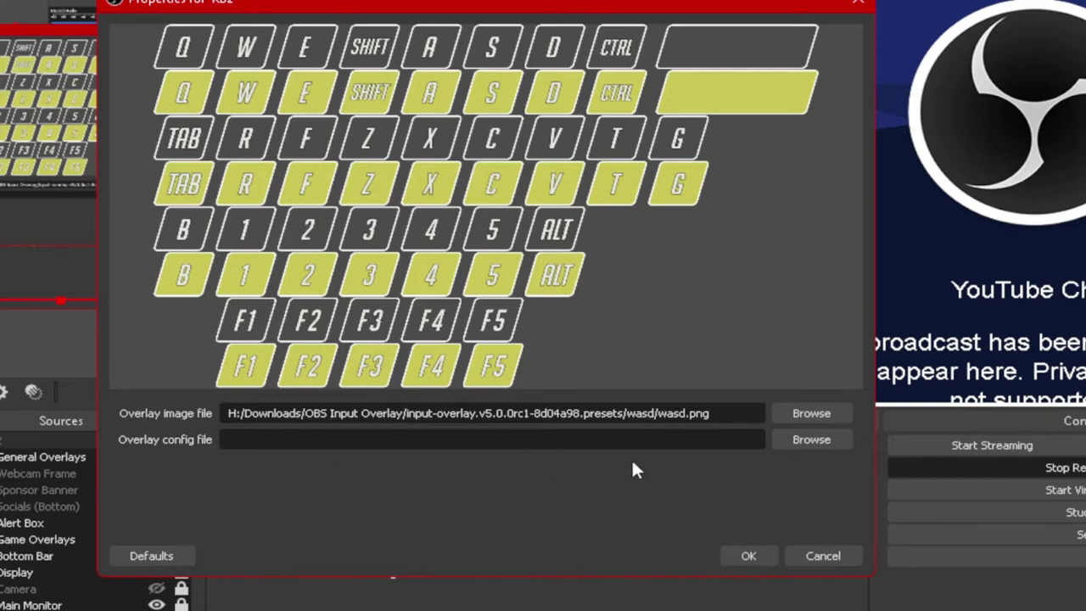
# Step: Set the overlay config file of KB2 to wasd-minimal.json from the wasd preset folder
pyautogui.click(798, 444)
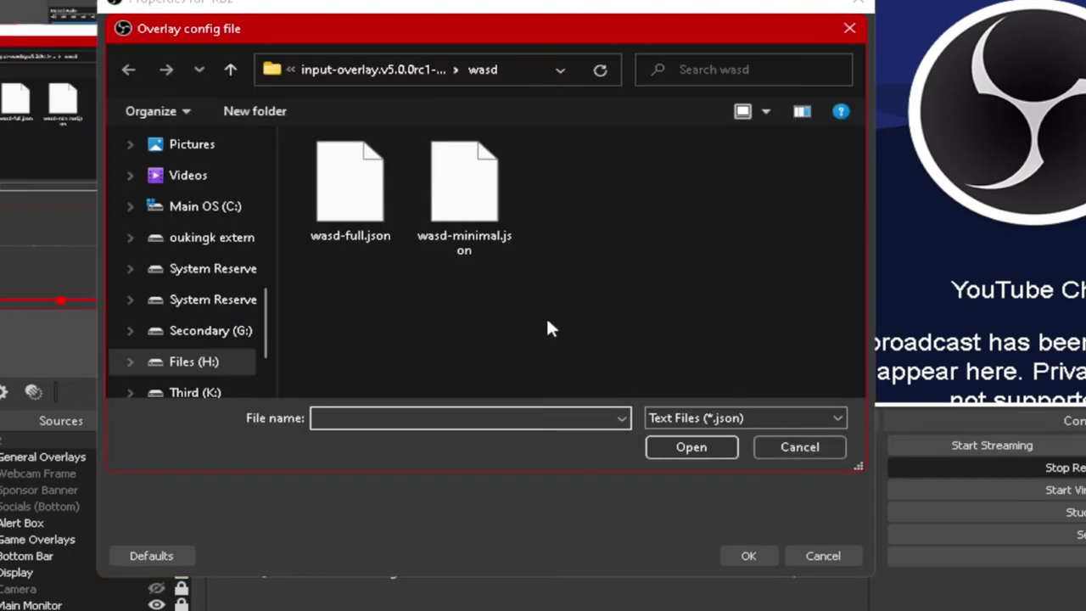
pyautogui.click(374, 71)
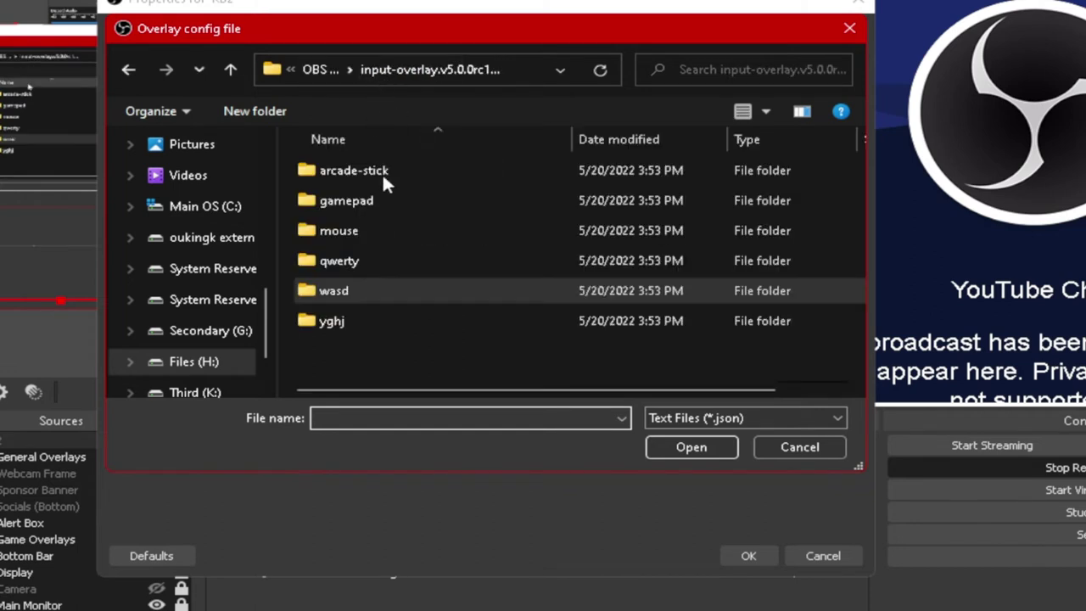
pyautogui.doubleClick(394, 288)
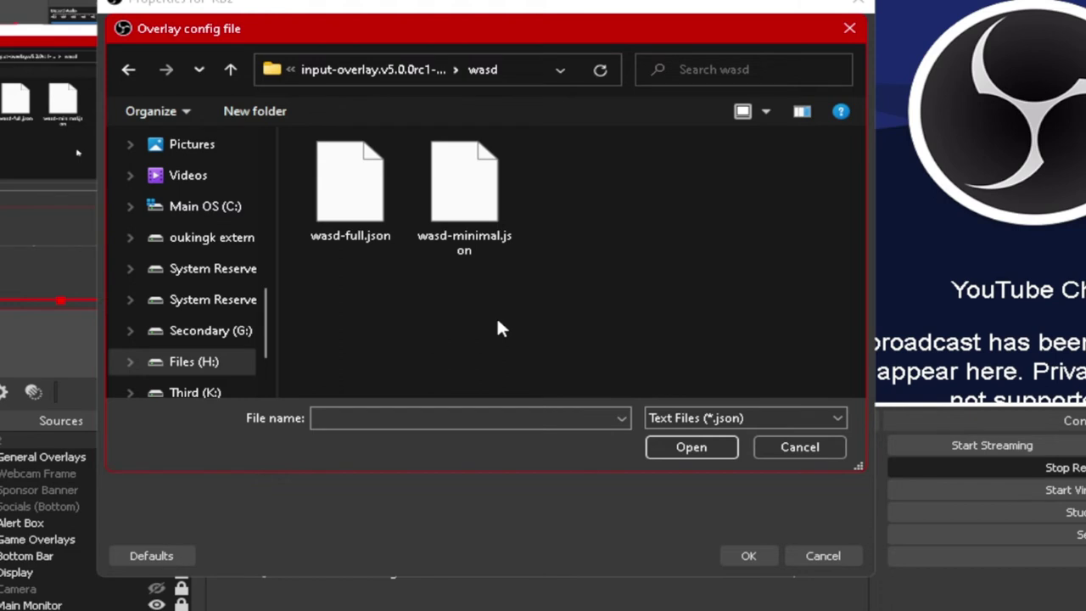
pyautogui.doubleClick(464, 191)
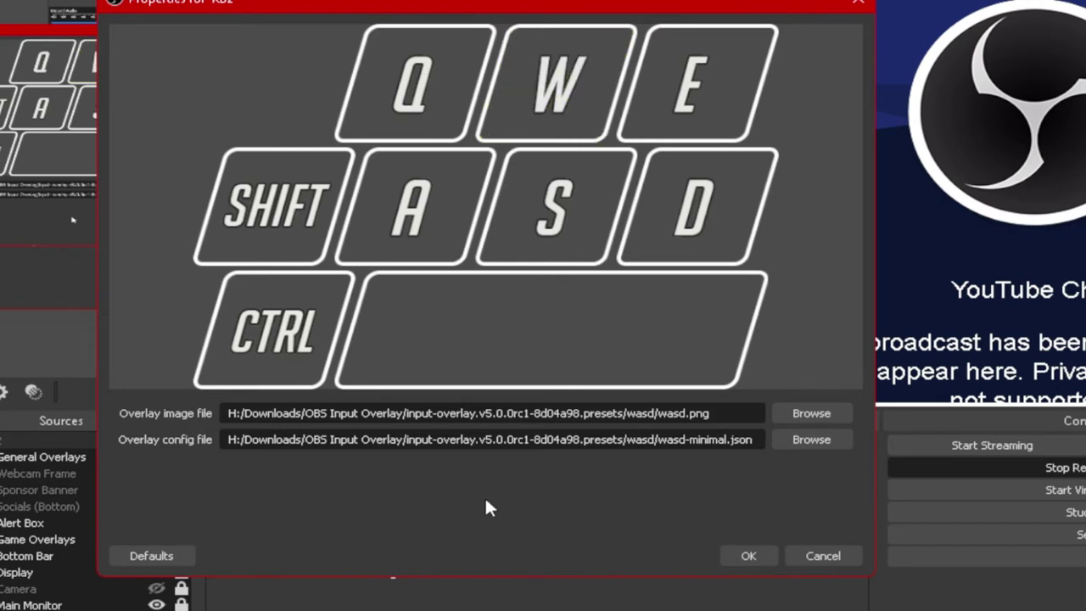
# Step: Test the minimal overlay in the properties preview with the W, A, S, D, E, Shift and Space keys
pyautogui.press('d')
pyautogui.press('w')
pyautogui.press('space')
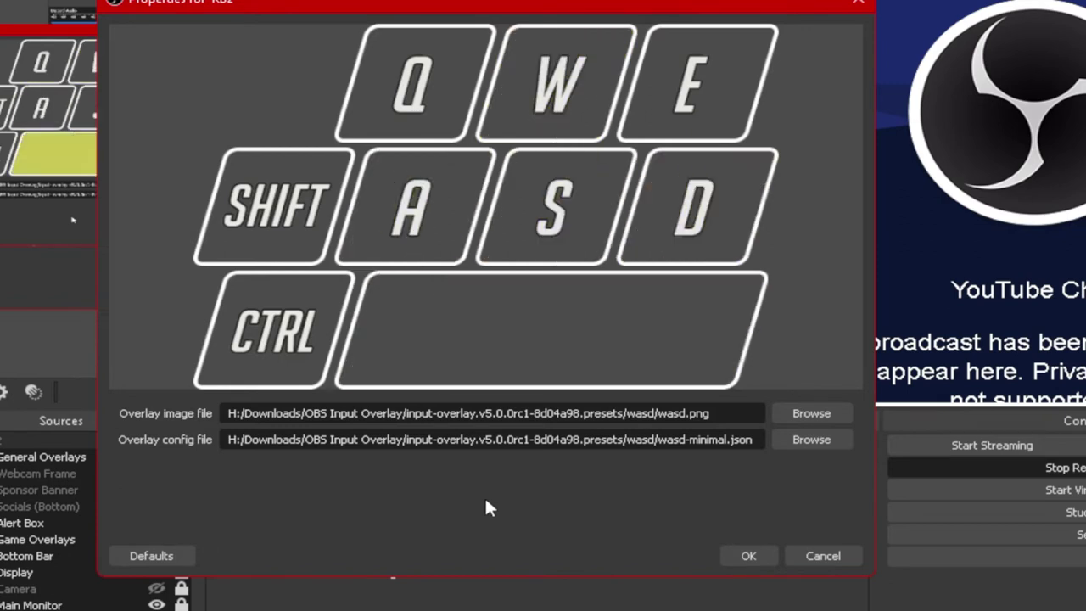
pyautogui.press('a')
pyautogui.press('d')
pyautogui.press('shift')
pyautogui.press('d')
pyautogui.press('w')
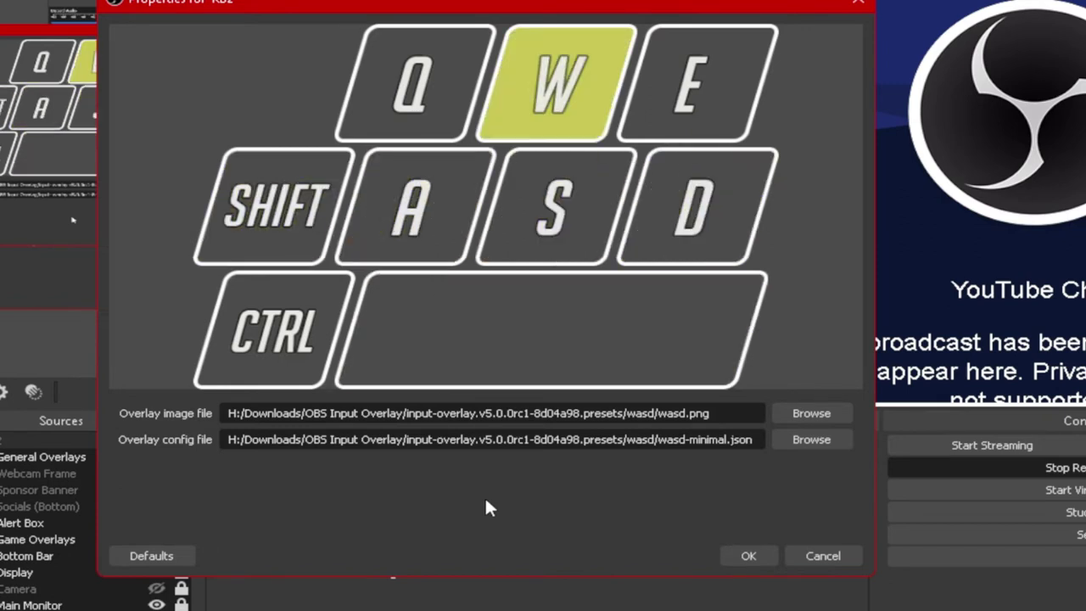
pyautogui.press('e')
pyautogui.press('e')
pyautogui.press('w')
pyautogui.press('d')
pyautogui.press('a')
pyautogui.press('s')
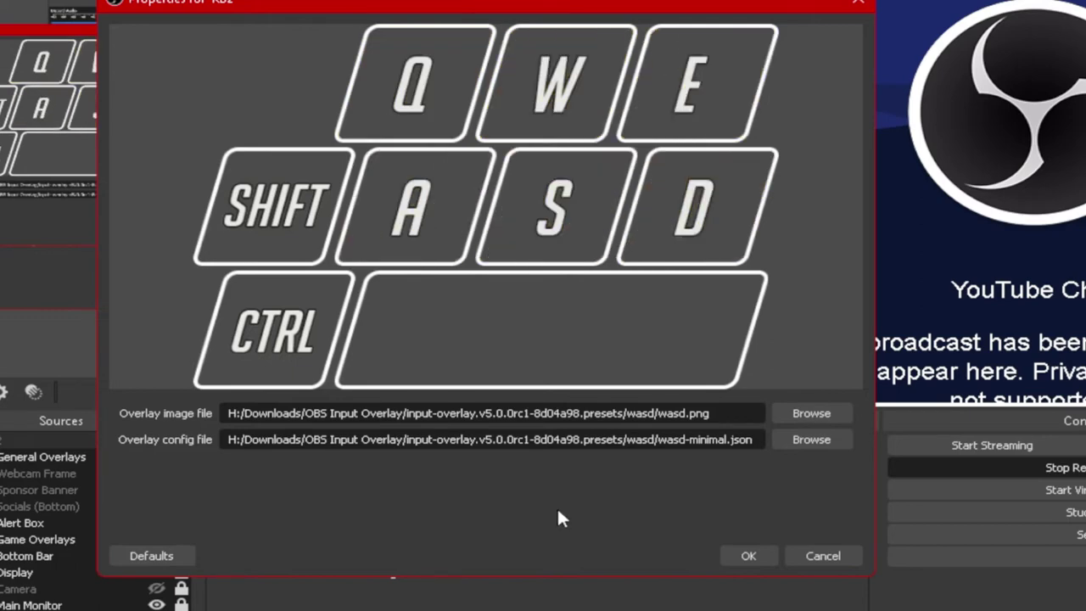
# Step: Set the overlay config file of KB2 to wasd-full.json
pyautogui.click(819, 440)
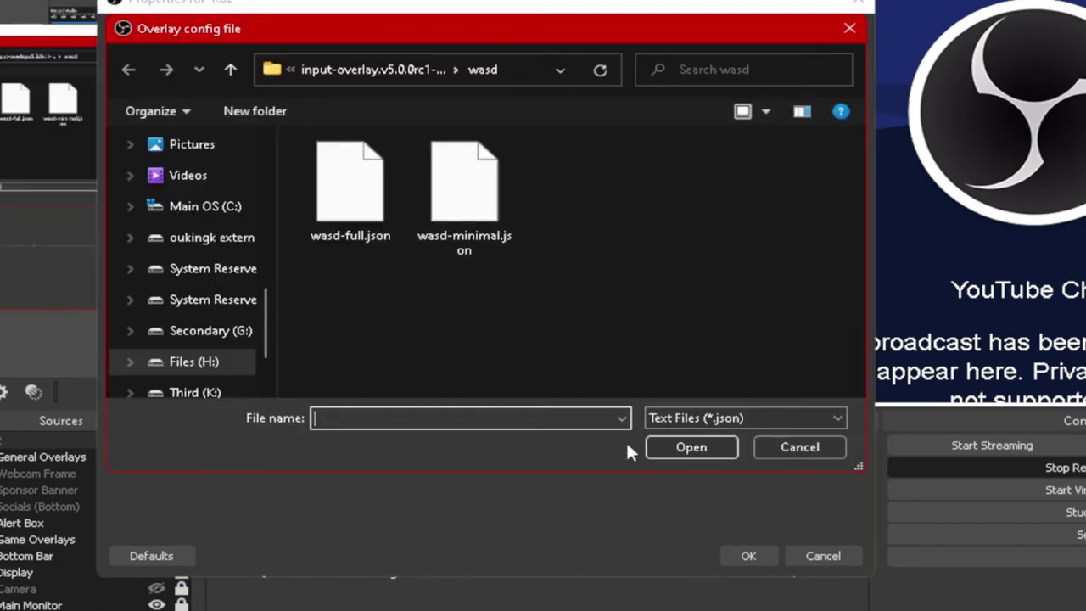
pyautogui.doubleClick(348, 206)
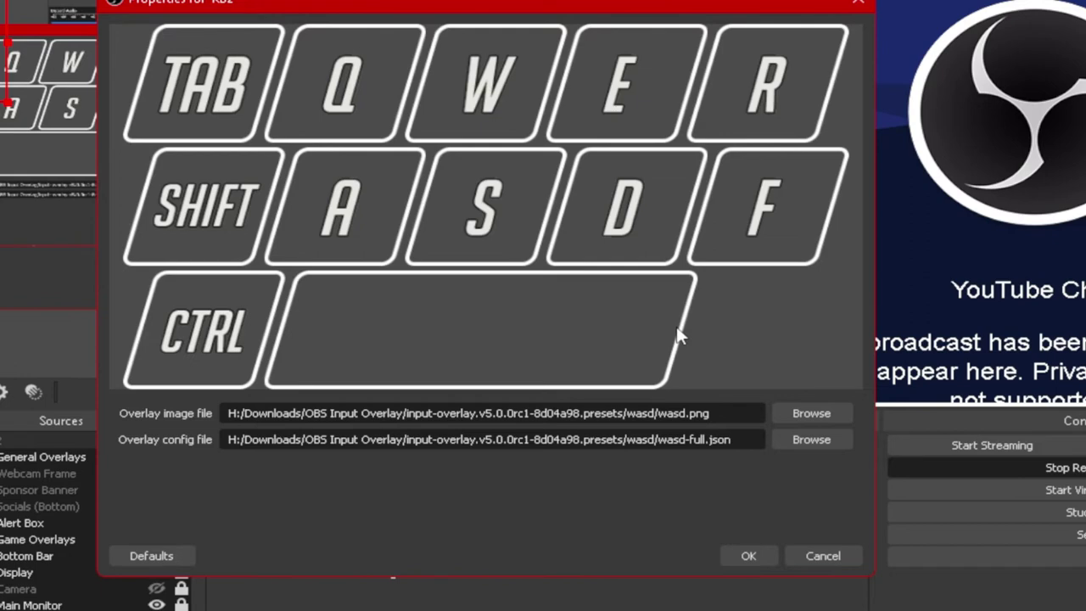
# Step: Test the full overlay in the properties preview with the W, A, D, R, Shift, Tab and Ctrl keys
pyautogui.press('d')
pyautogui.press('a')
pyautogui.press('w')
pyautogui.press('r')
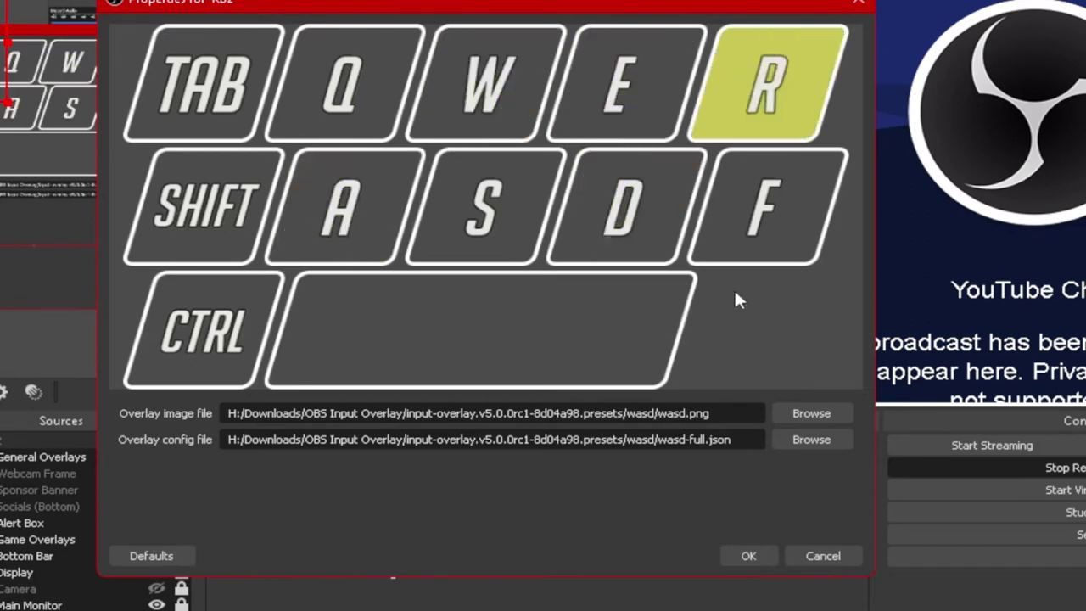
pyautogui.press('shift')
pyautogui.press('Tab')
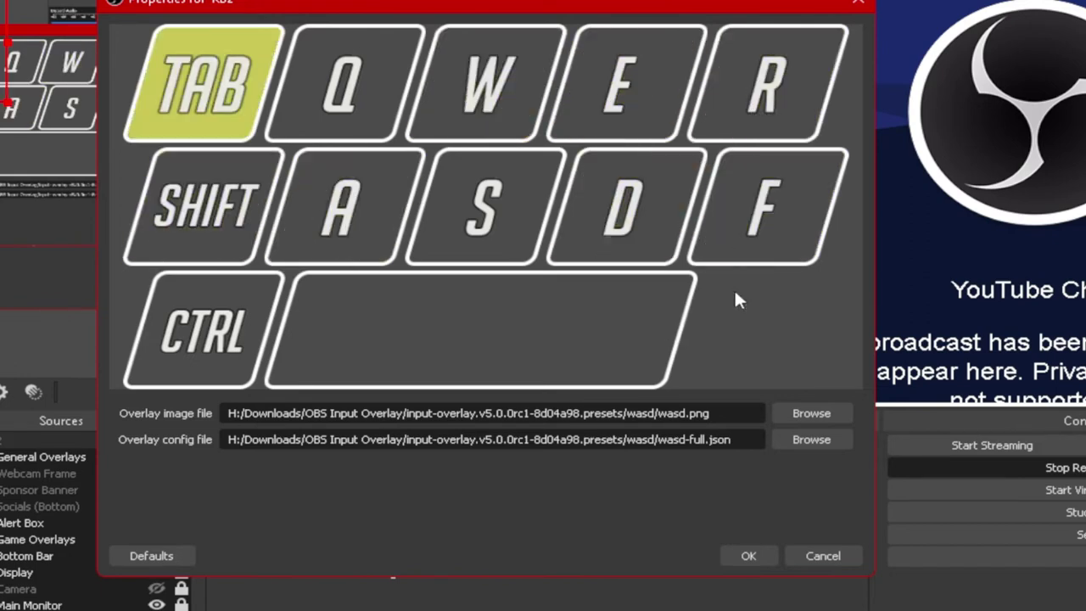
pyautogui.press('ctrl')
pyautogui.press('d')
pyautogui.press('a')
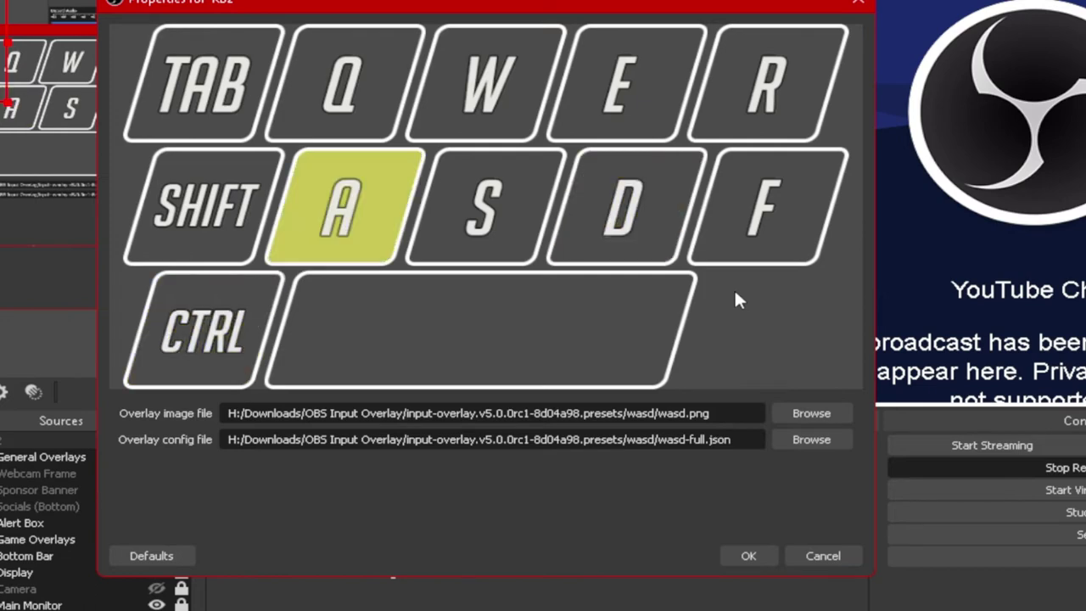
pyautogui.press('w')
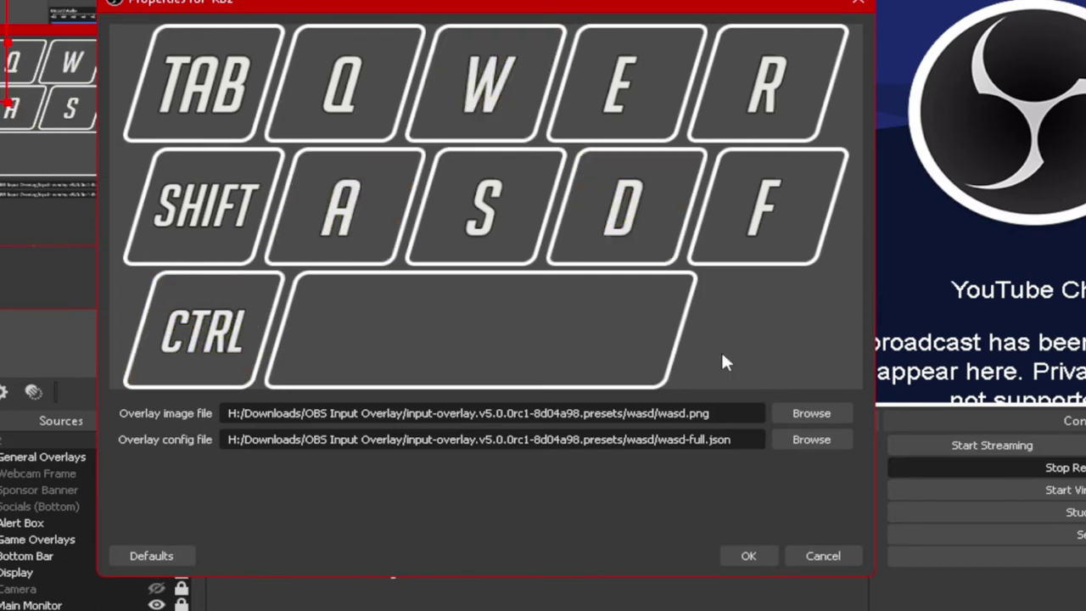
# Step: Accept the KB2 properties and move the keyboard overlay toward the middle of the canvas
pyautogui.click(746, 555)
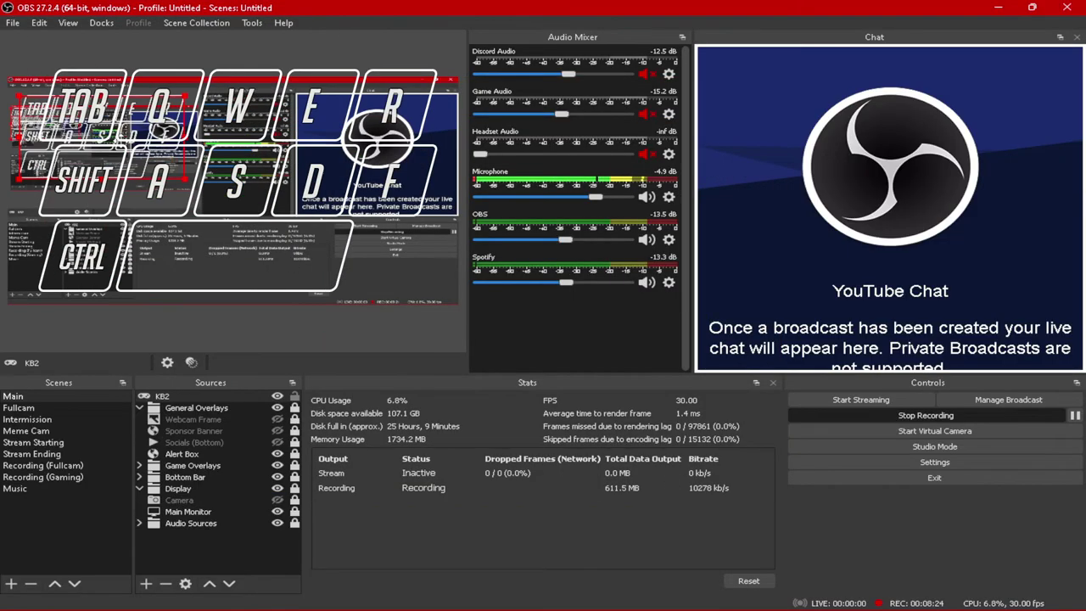
pyautogui.moveTo(99, 123); pyautogui.dragTo(219, 192)
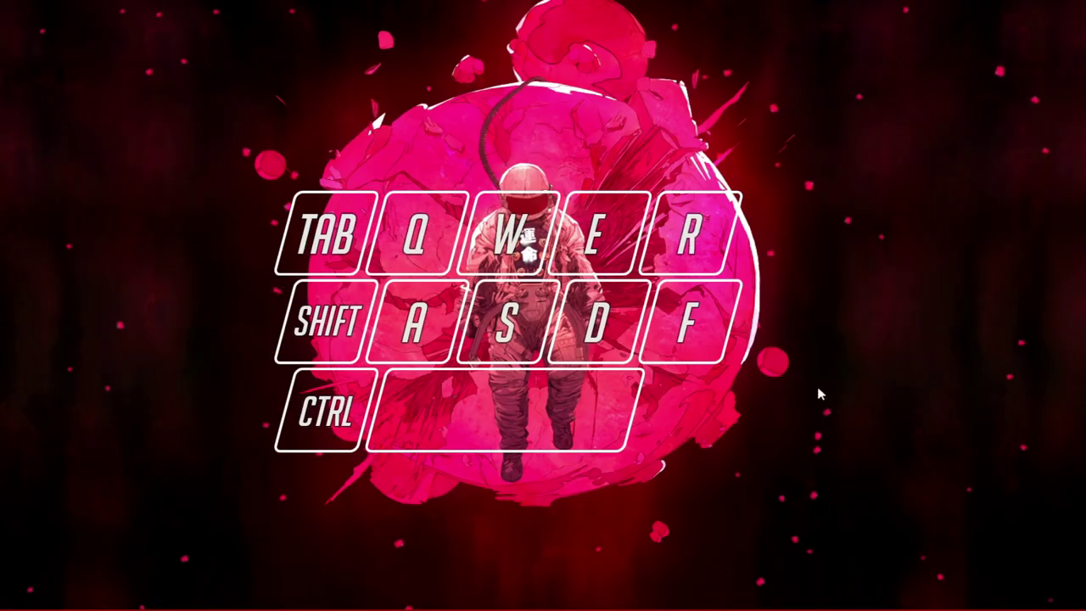
# Step: Test the placed overlay over the desktop capture with the D, Shift and Ctrl keys
pyautogui.press('d')
pyautogui.press('d')
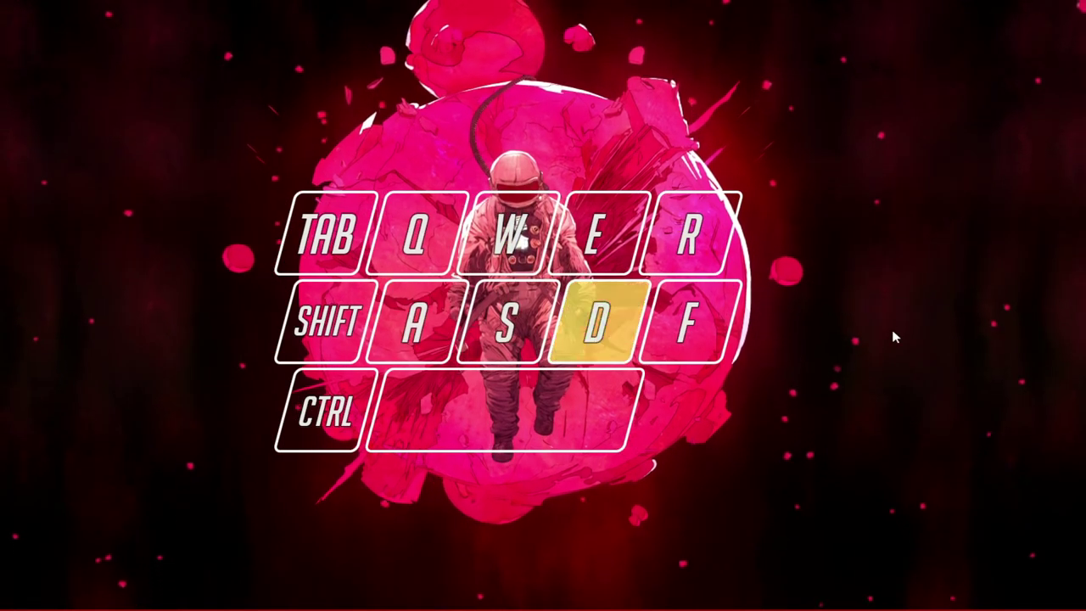
pyautogui.press('shift')
pyautogui.press('ctrl')
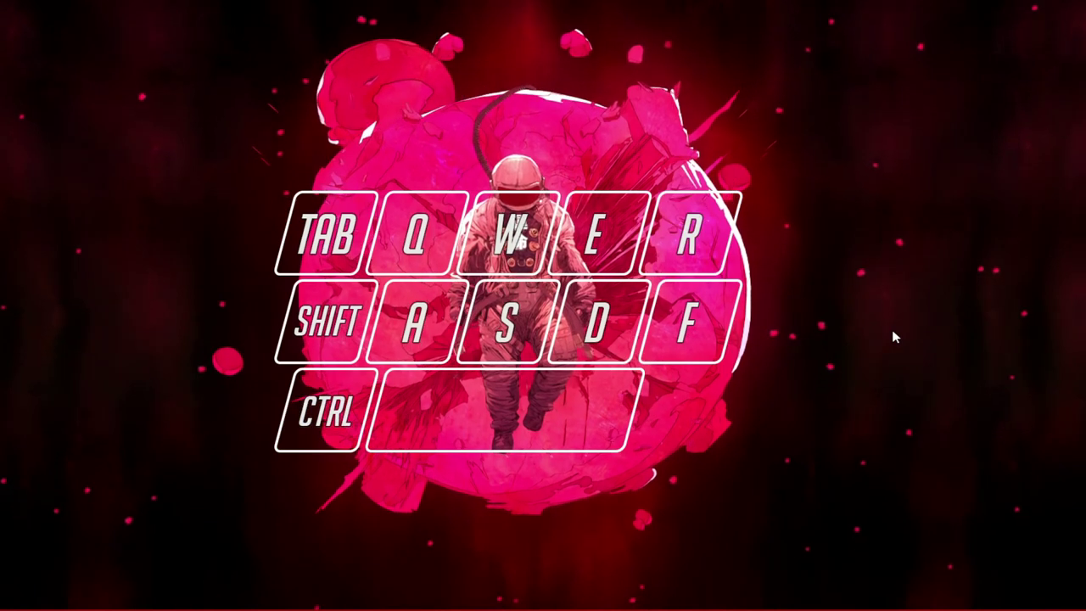
pyautogui.press('d')
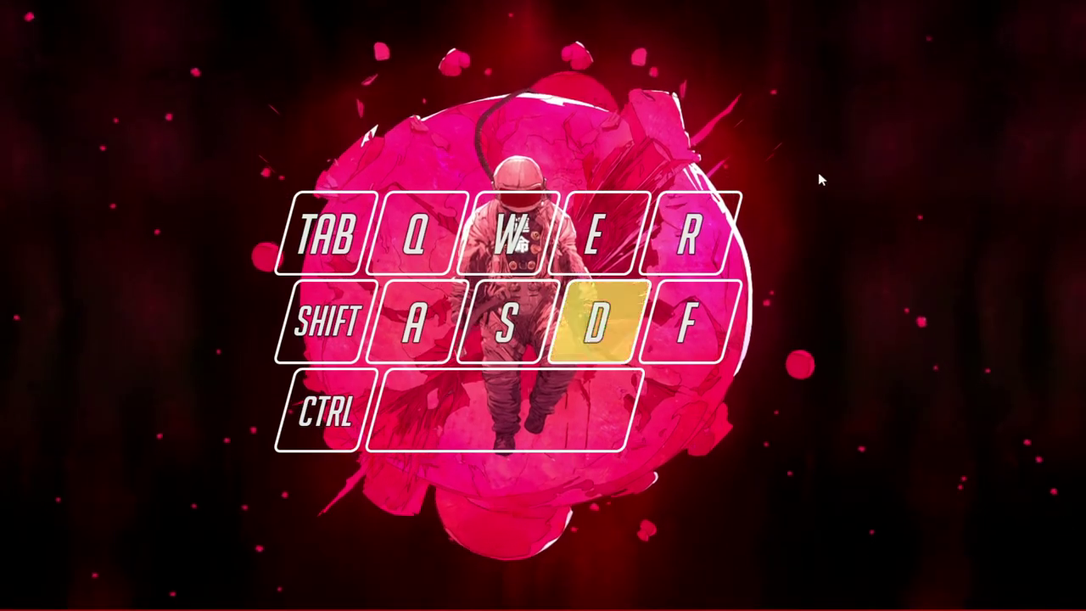
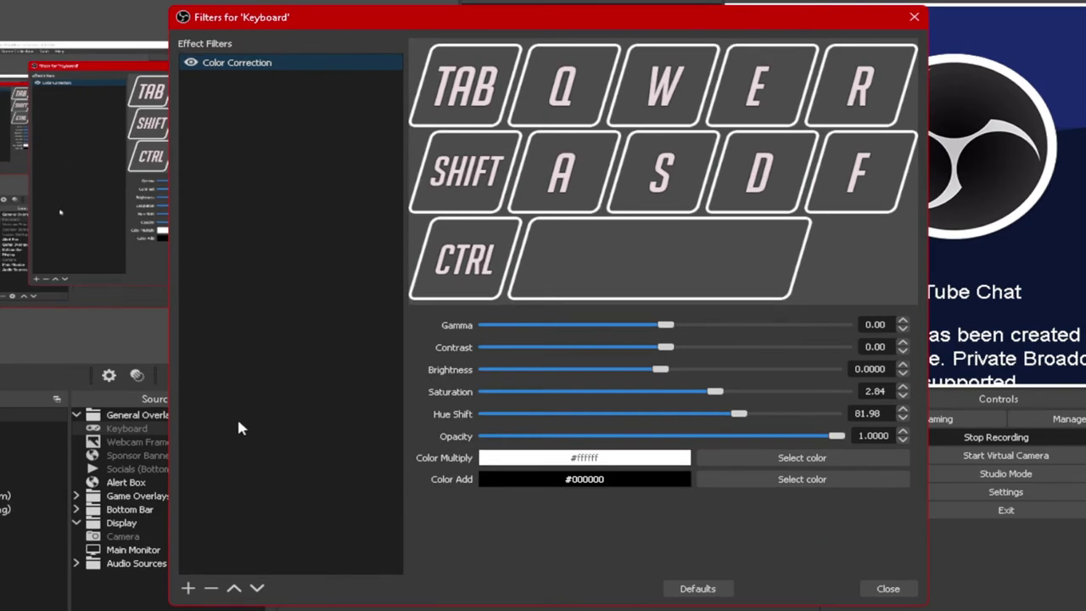
# Step: Set the Keyboard source's Color Correction filter to gamma -0.07, contrast -0.05 and brightness 0.0127
pyautogui.click(188, 588)
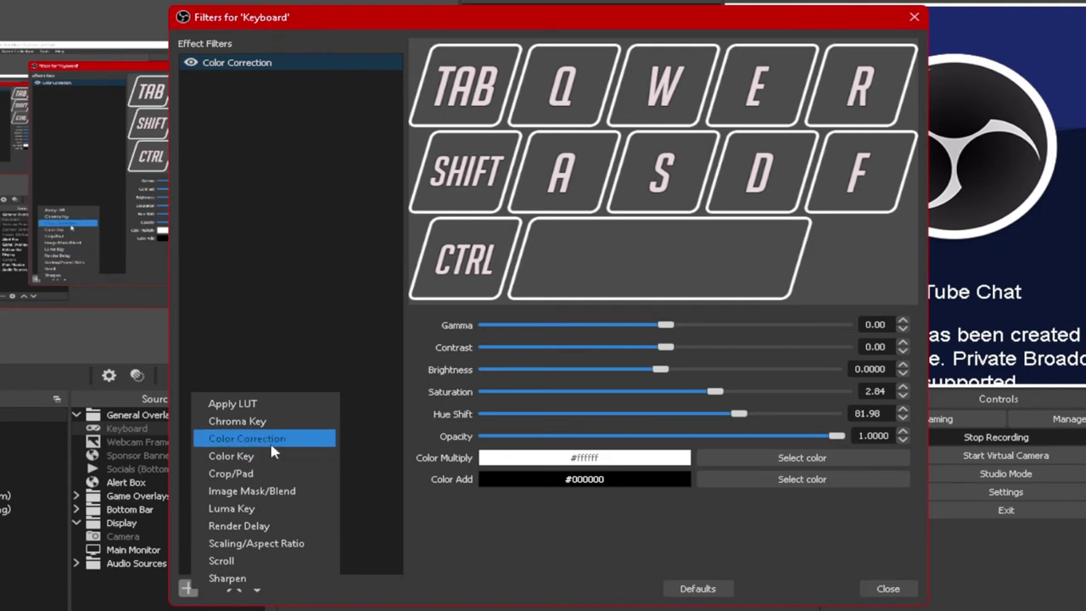
pyautogui.click(290, 75)
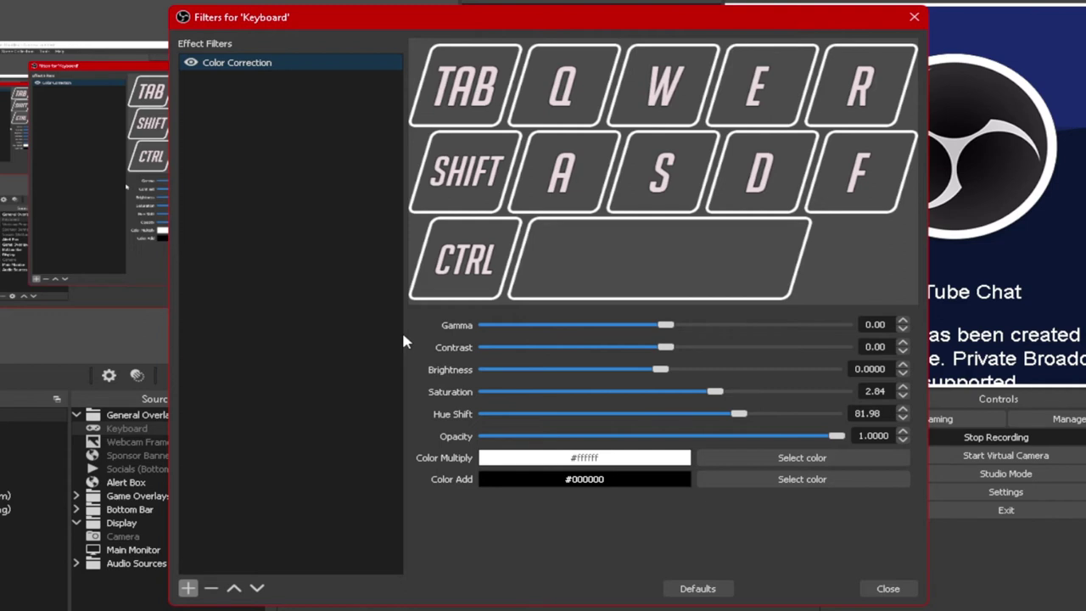
pyautogui.press('w')
pyautogui.moveTo(667, 326); pyautogui.dragTo(667, 389)
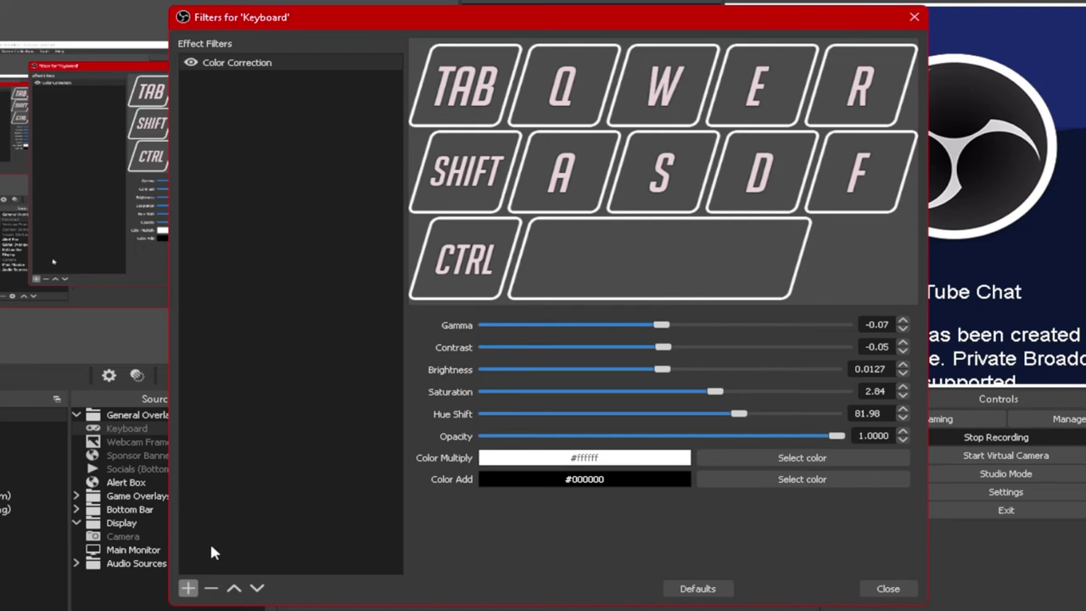
# Step: Set Color Correction saturation to 3.43 and hue shift to 79.24, with gamma, contrast and brightness at 0, and close the filters
pyautogui.click(189, 588)
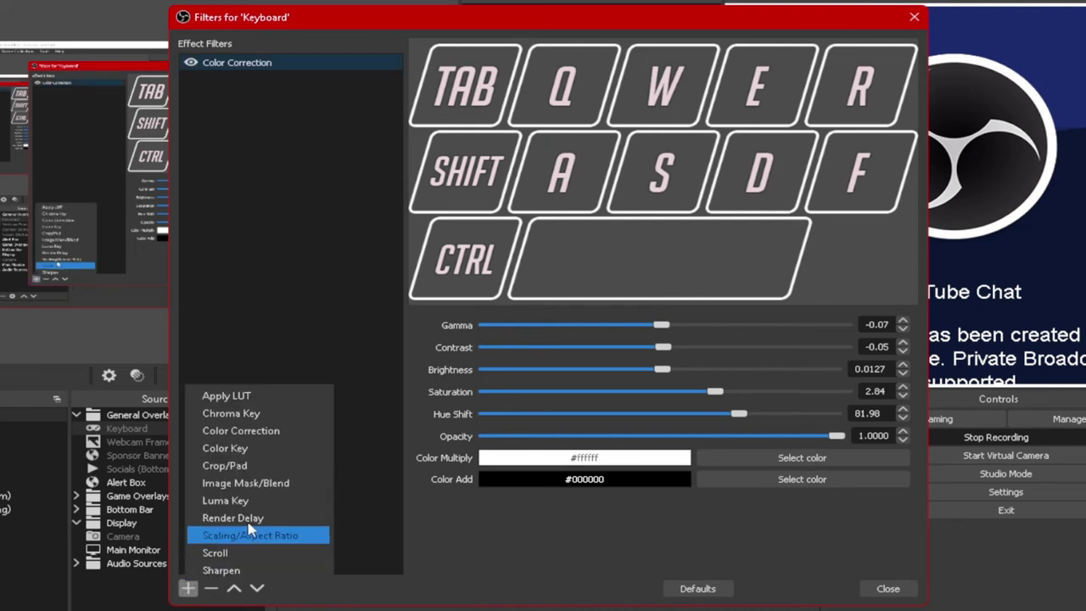
pyautogui.click(312, 312)
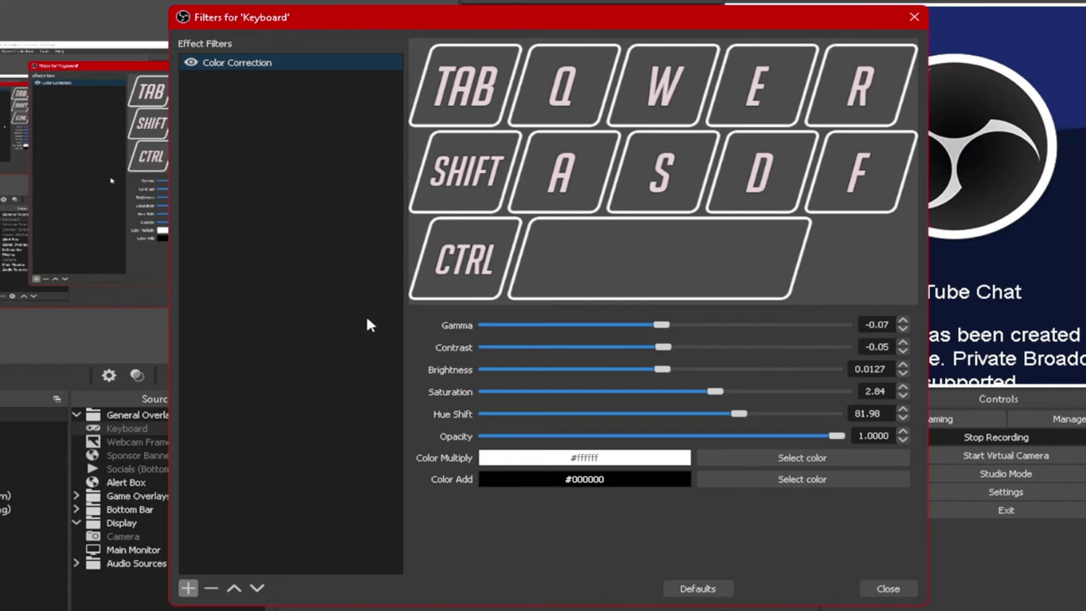
pyautogui.press('w')
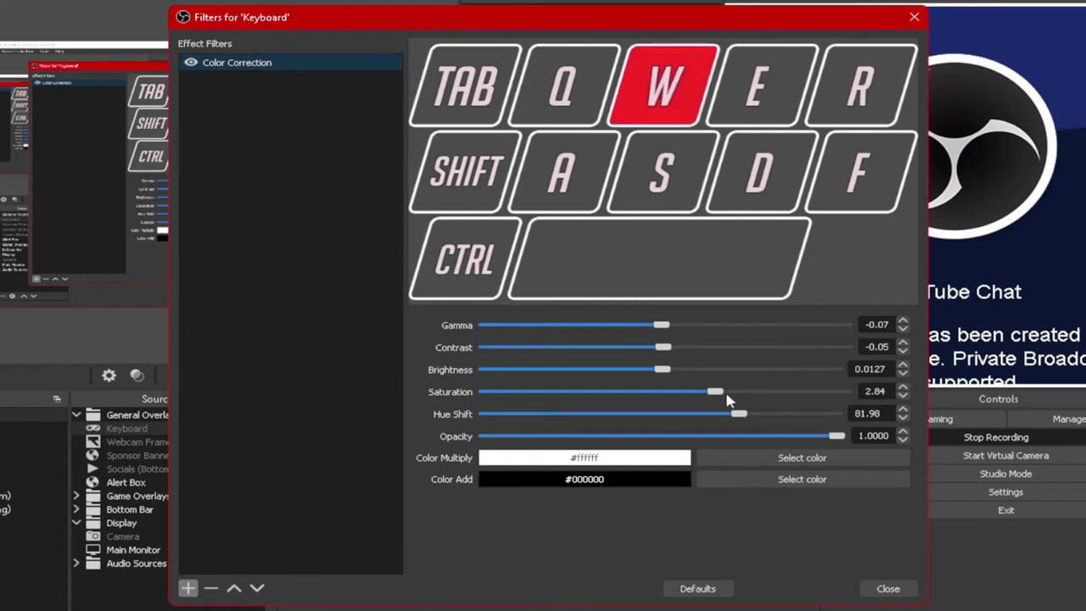
pyautogui.moveTo(740, 417); pyautogui.dragTo(794, 403)
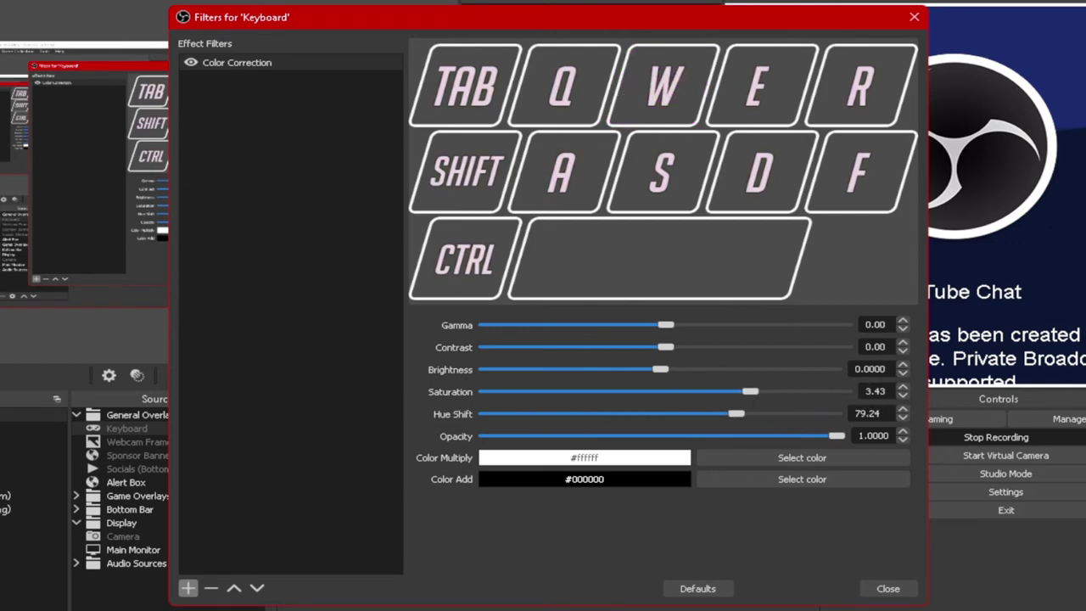
pyautogui.click(886, 588)
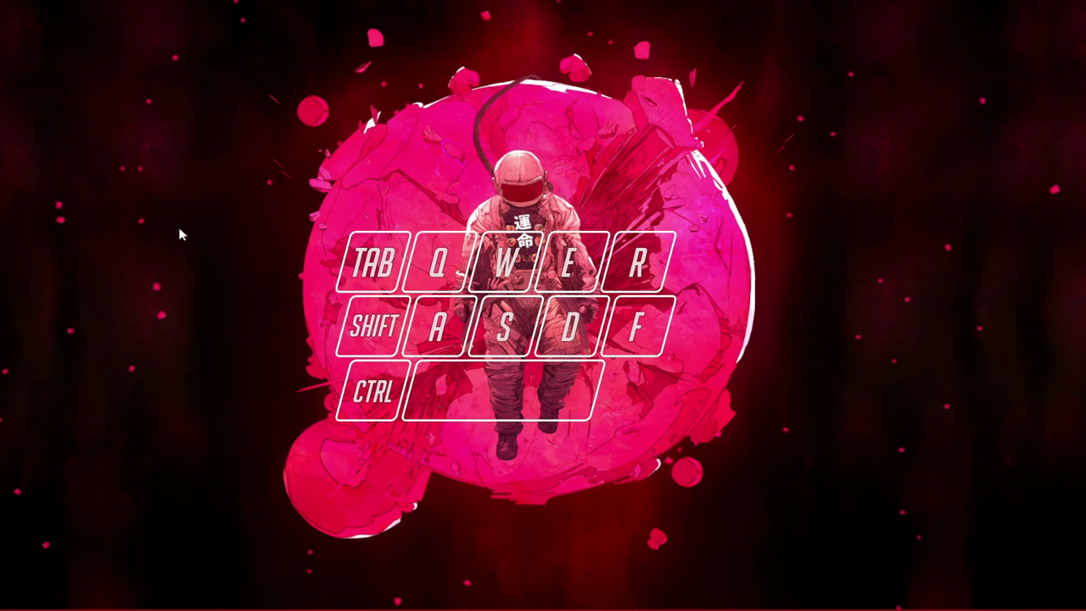
# Step: Test the highlight colour of the large, centred keyboard overlay with the W, A, D and F keys
pyautogui.press('w')
pyautogui.press('d')
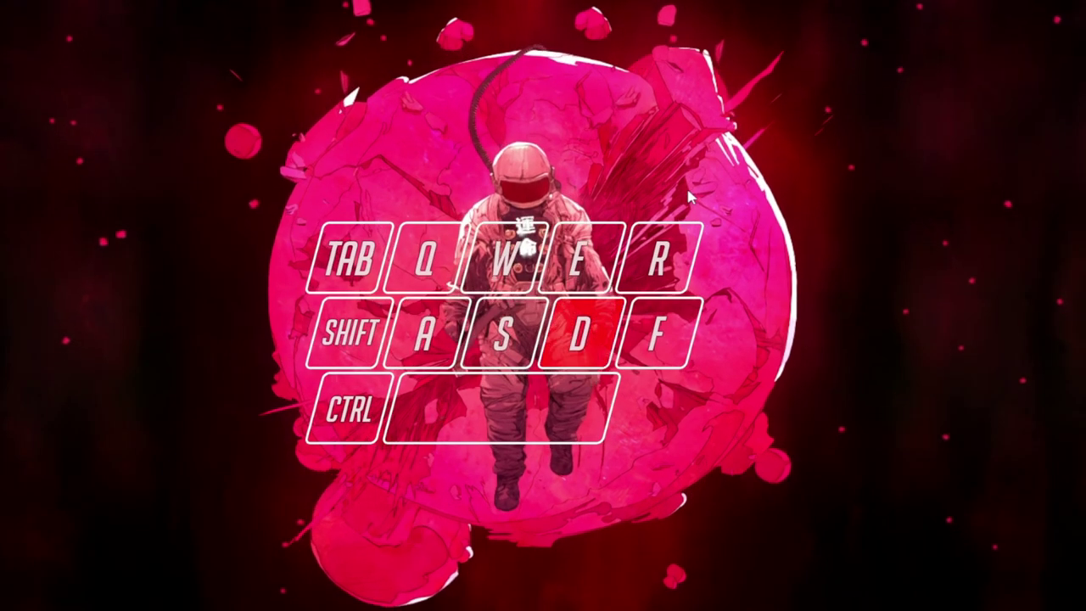
pyautogui.press('a')
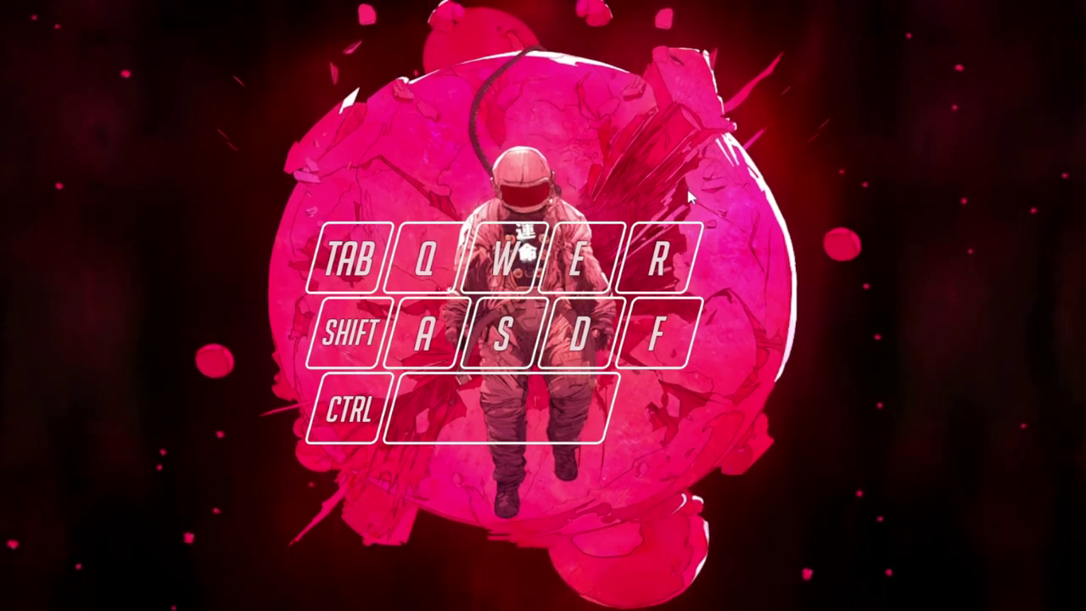
pyautogui.press('a')
pyautogui.press('f')
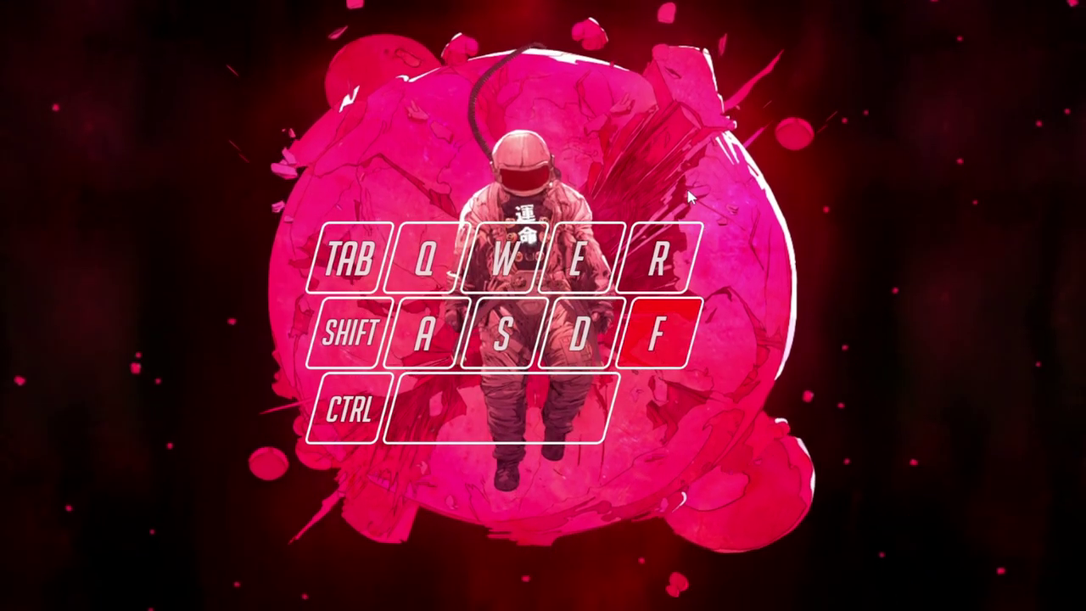
pyautogui.press('d')
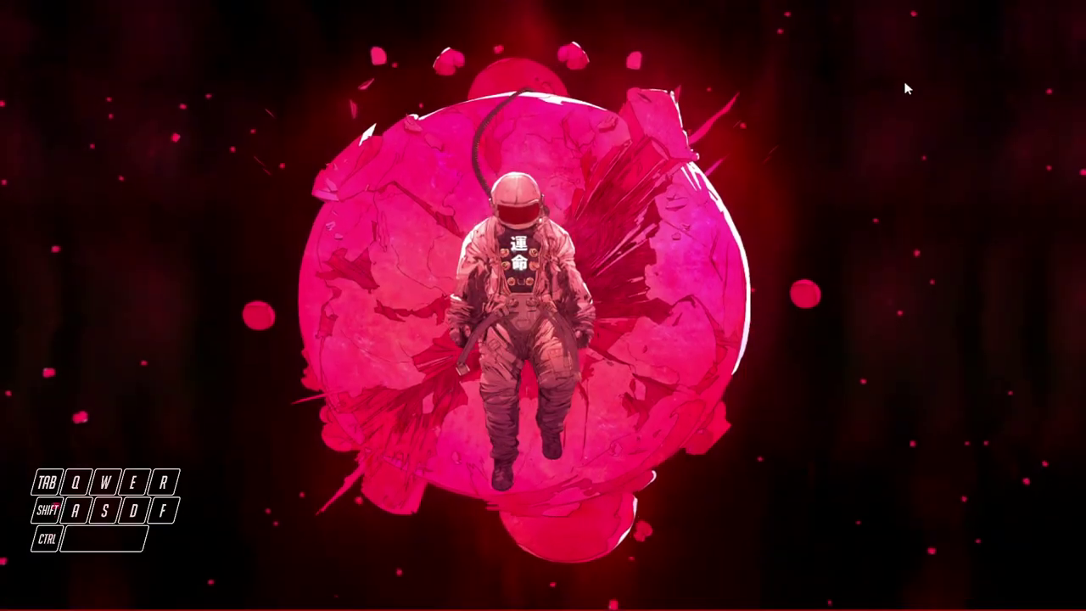
# Step: Test the small keyboard overlay in the canvas's lower-left corner with the Space, W, A and D keys
pyautogui.press('space')
pyautogui.press('w')
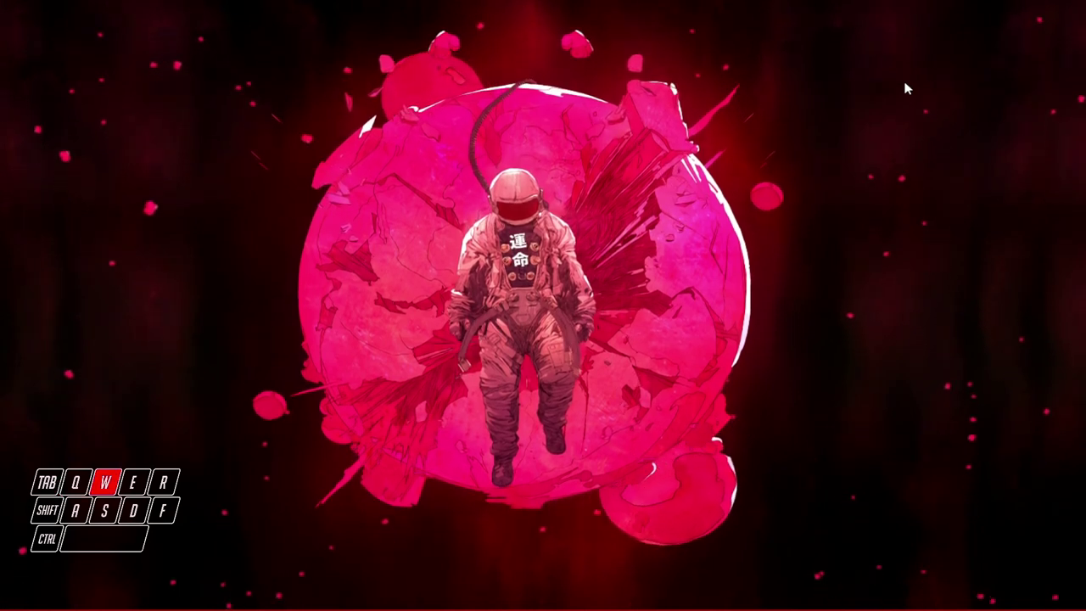
pyautogui.press('a')
pyautogui.press('d')
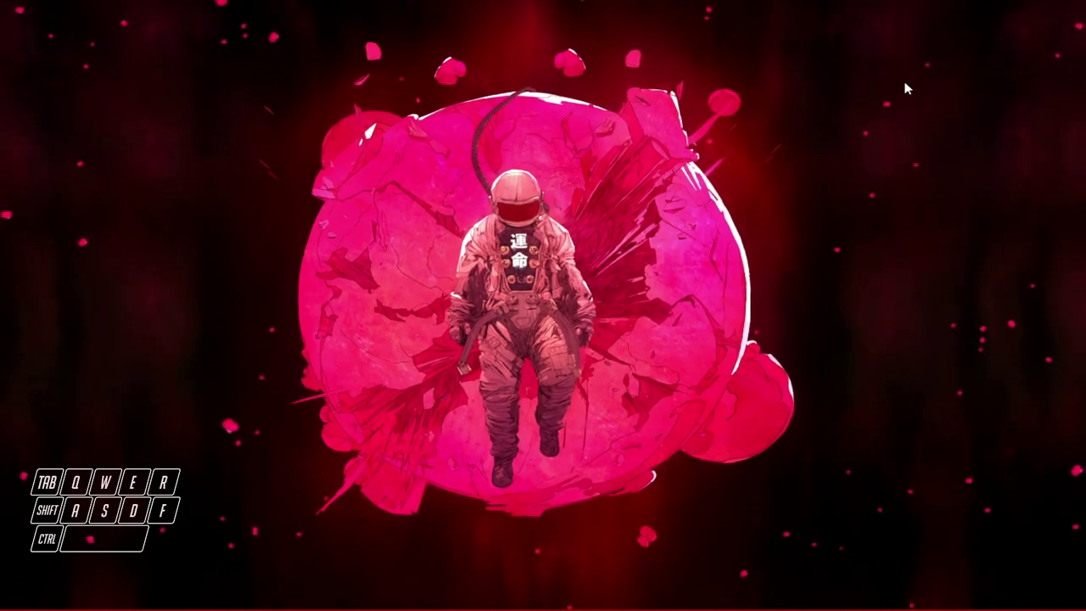